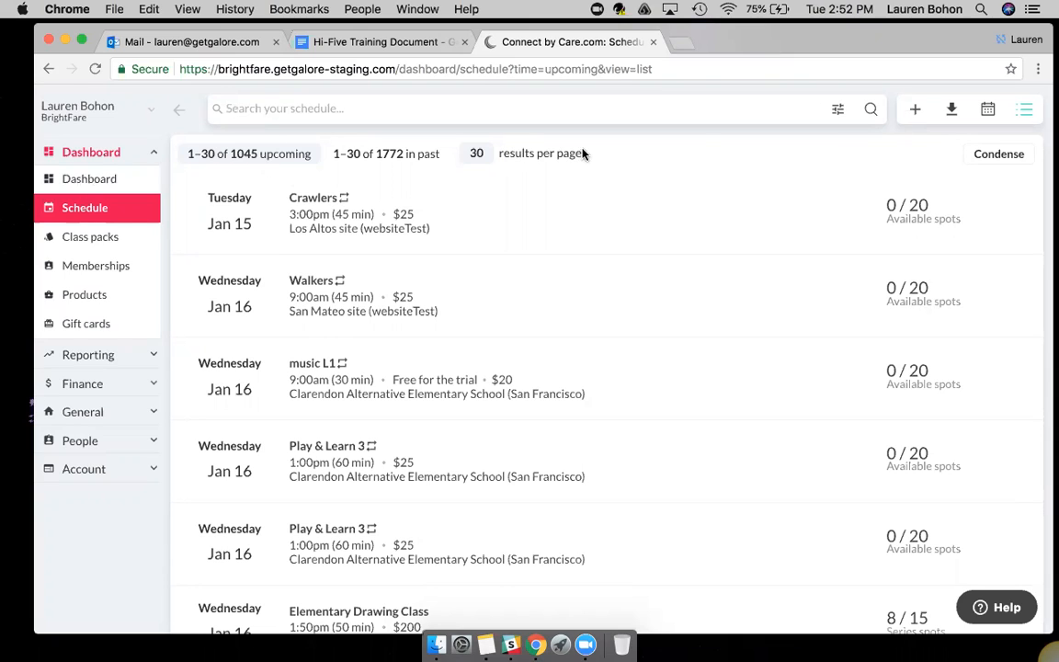
Step: Start adding a new series event to the schedule
{"action": "left_click", "coordinate": [916, 111]}
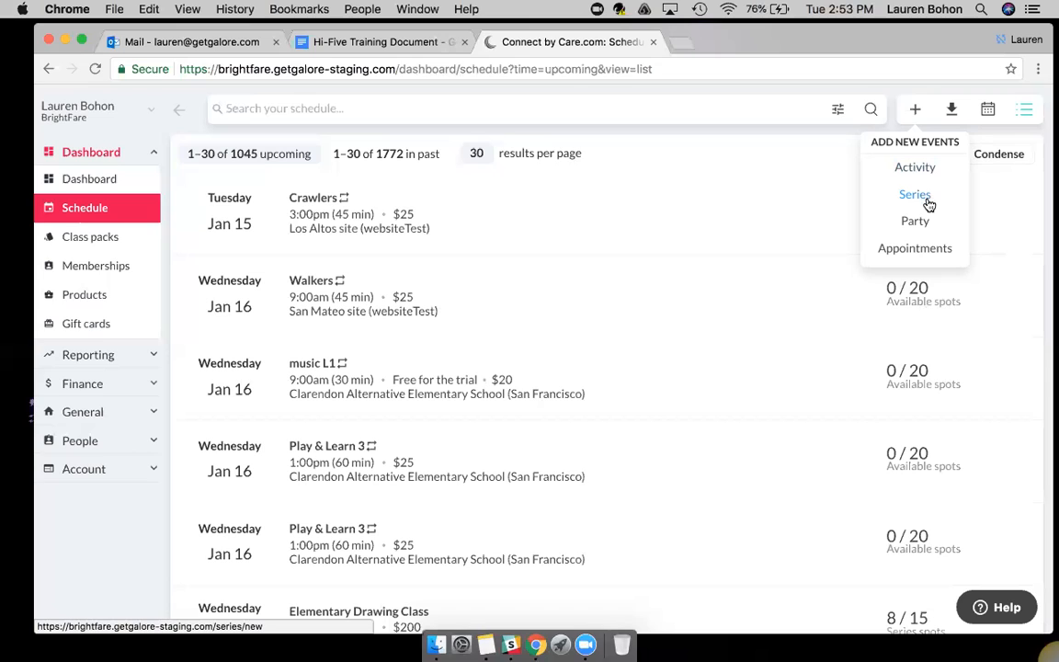
{"action": "left_click", "coordinate": [915, 195]}
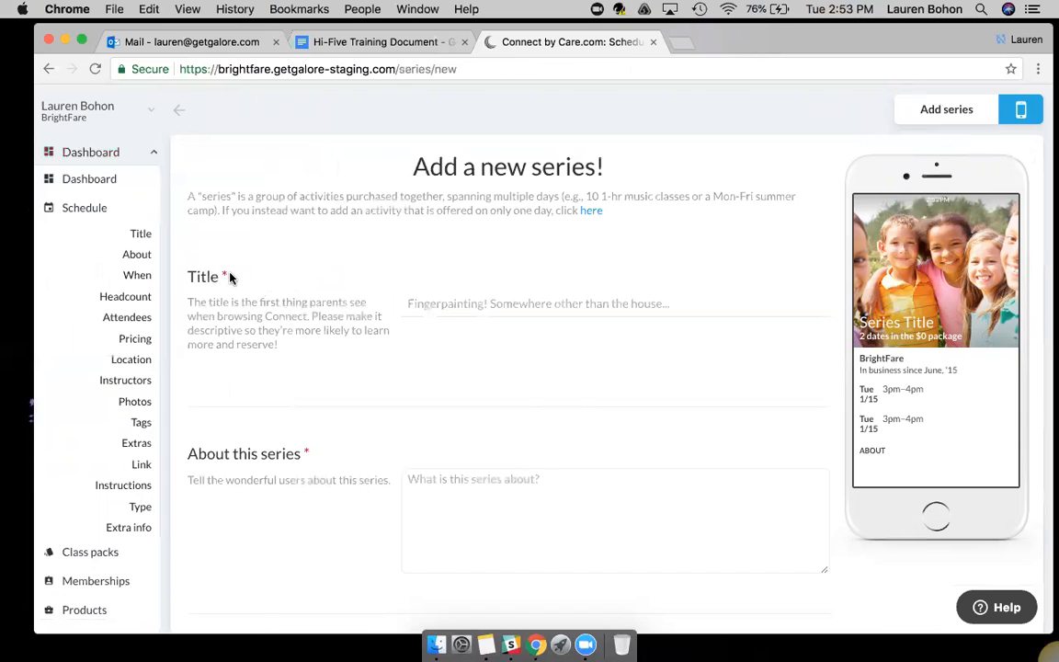
{"action": "scroll", "coordinate": [244, 312], "scroll_direction": "down", "scroll_amount": 3}
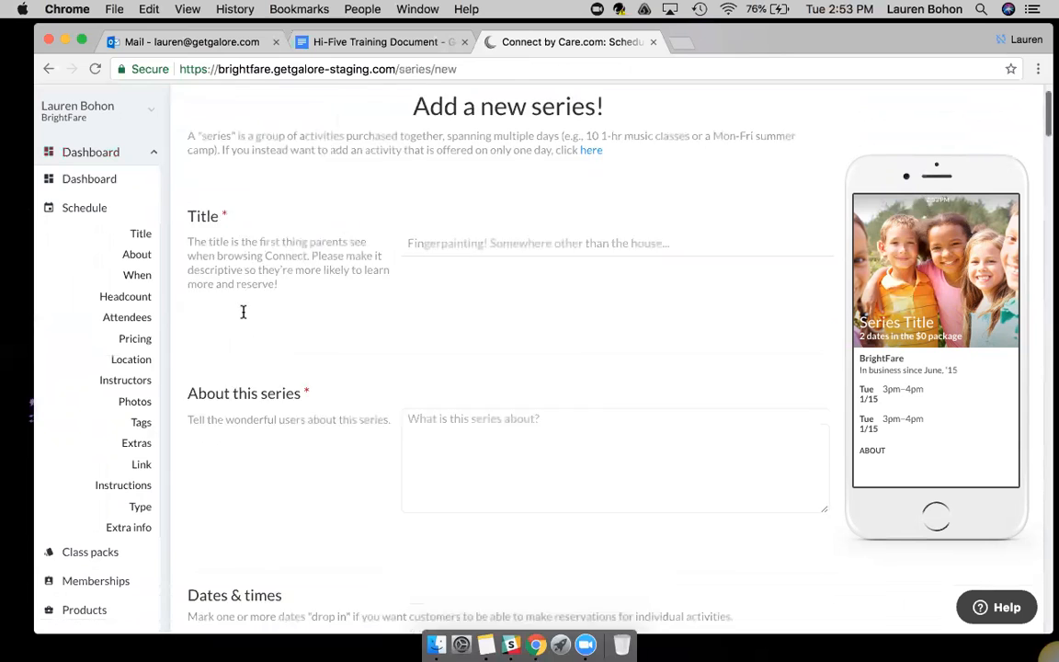
{"action": "scroll", "coordinate": [246, 464], "scroll_direction": "up", "scroll_amount": 2}
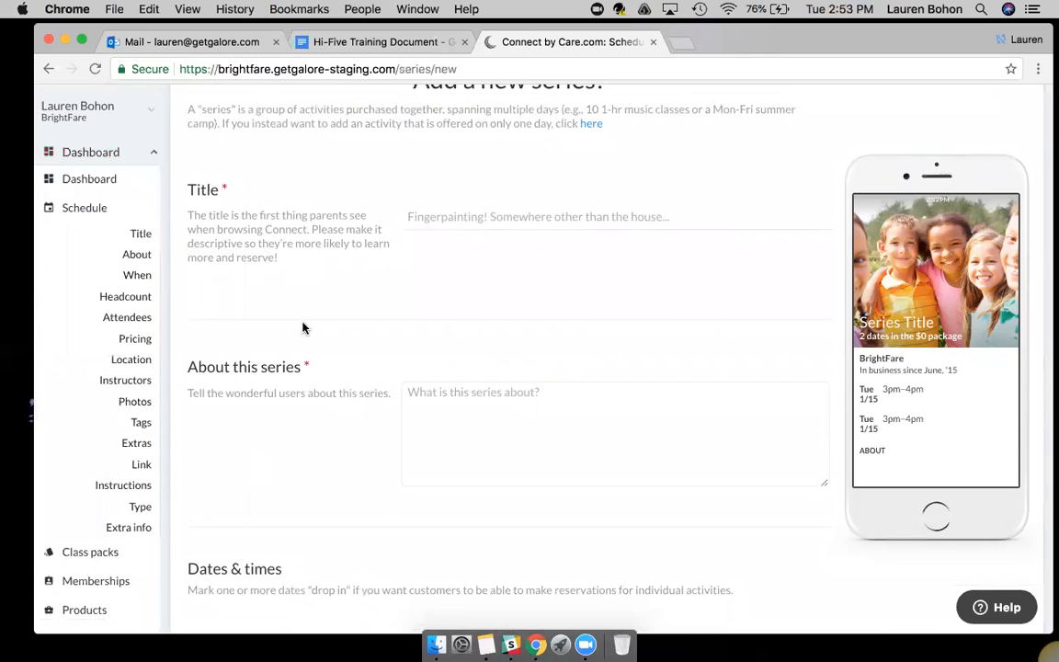
{"action": "scroll", "coordinate": [302, 327], "scroll_direction": "up", "scroll_amount": 1}
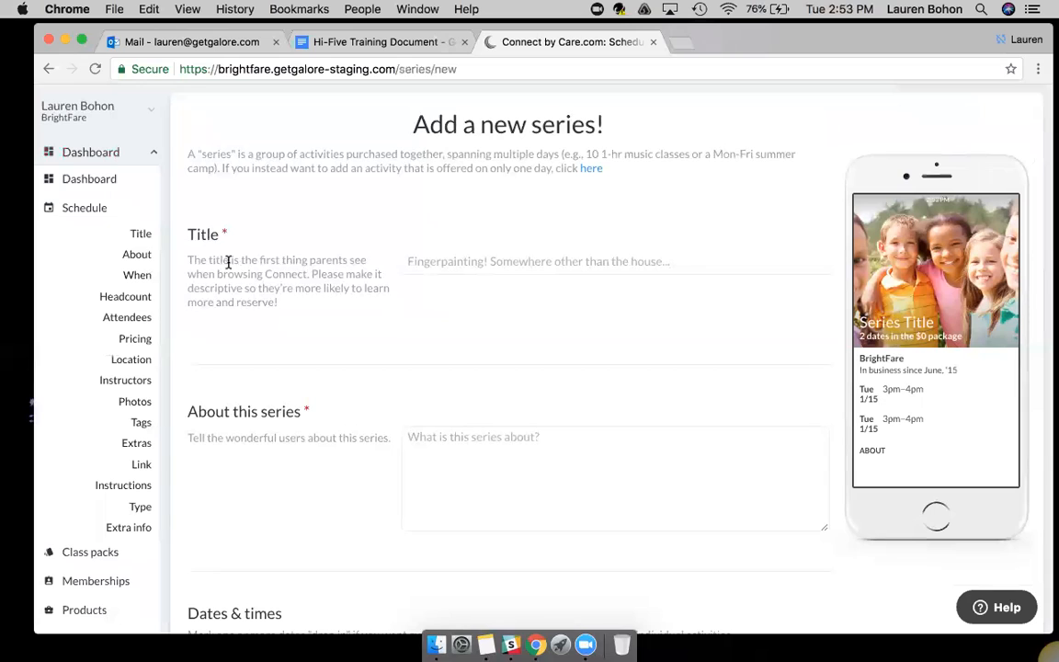
Step: Title the new series "Geographic Explorers"
{"action": "left_click", "coordinate": [449, 259]}
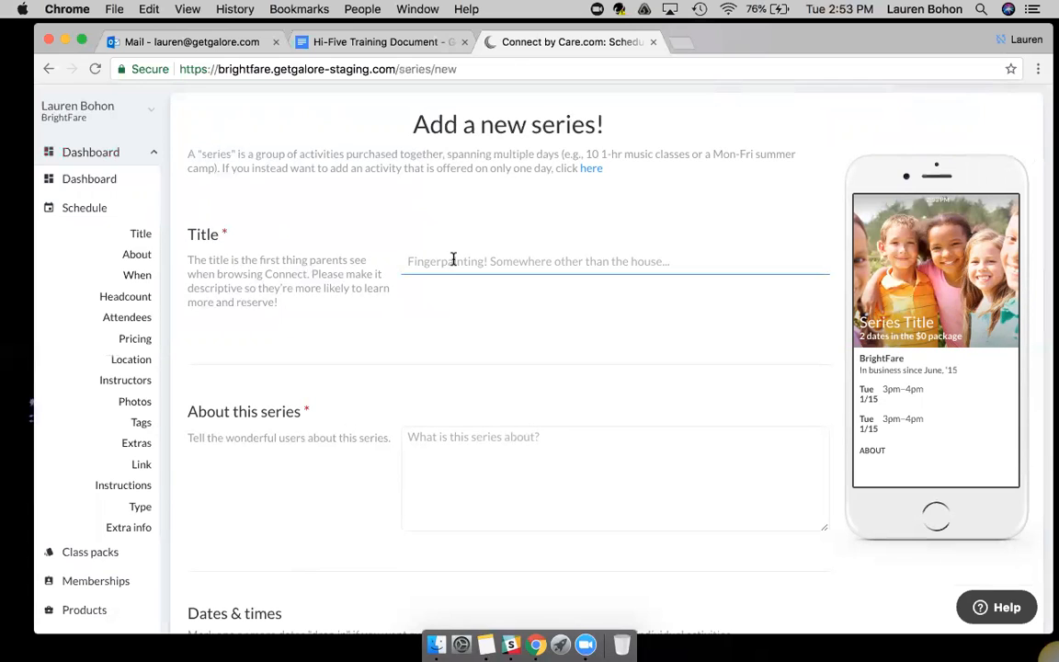
{"action": "left_click", "coordinate": [454, 259]}
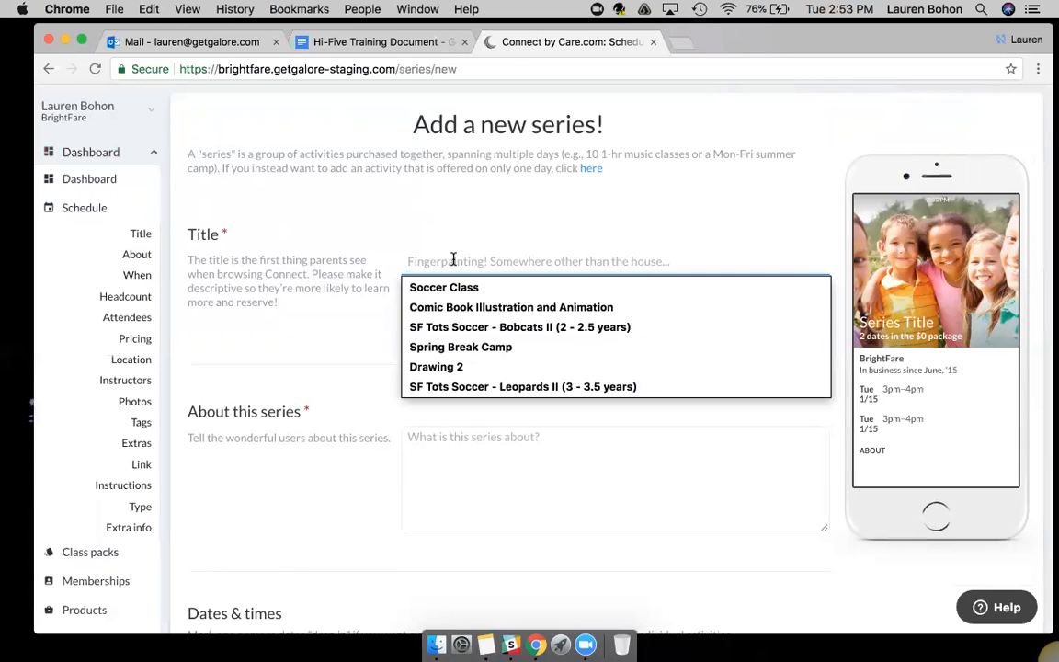
{"action": "type", "text": "Geo"}
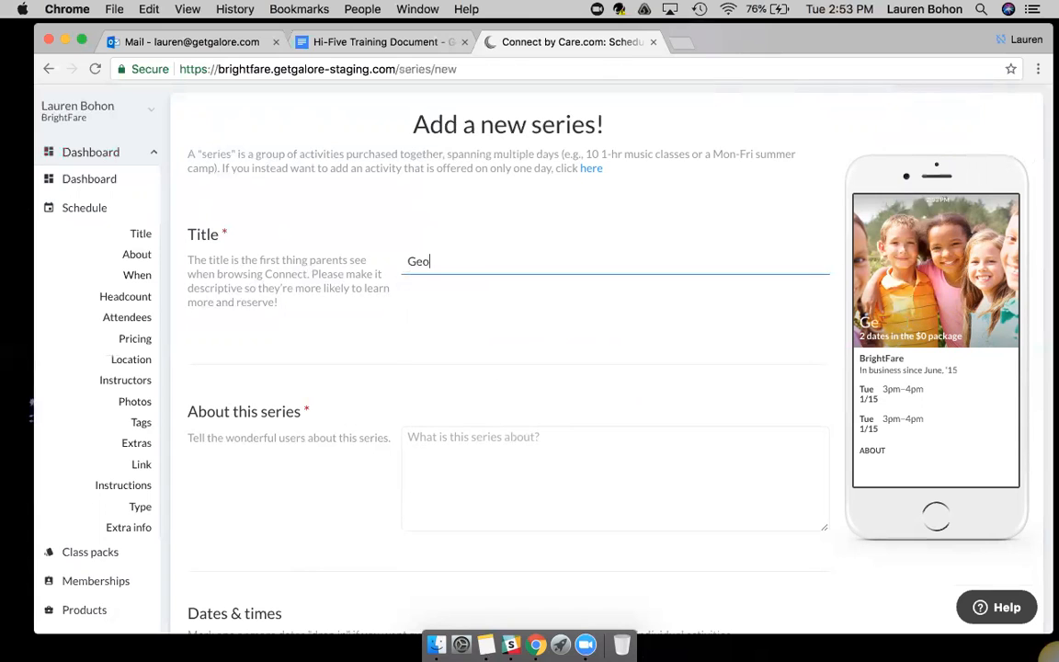
{"action": "type", "text": "graphic E"}
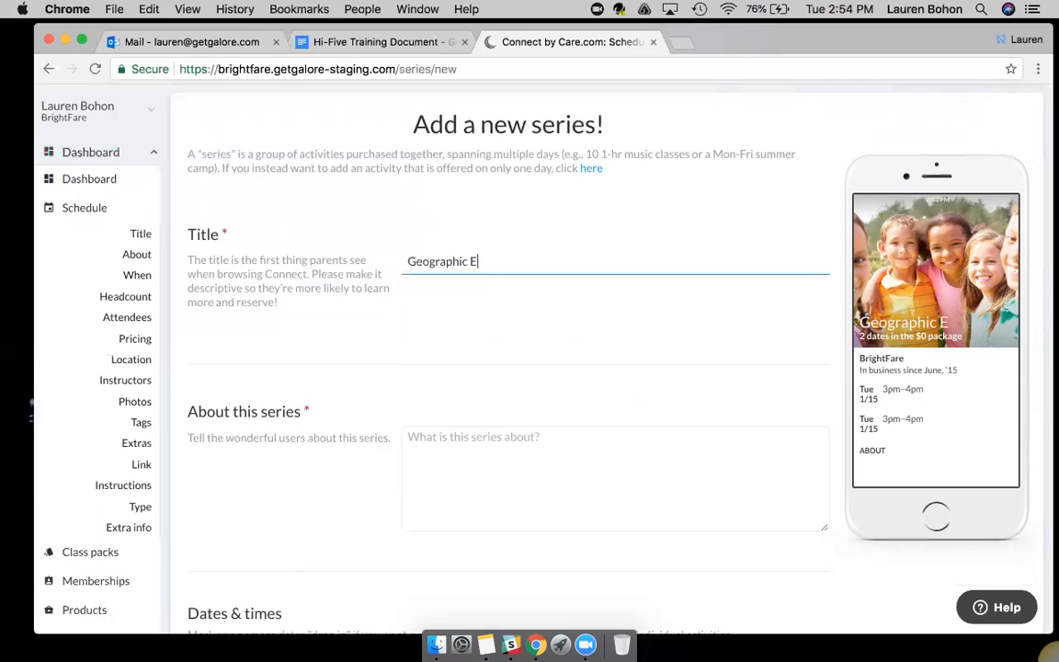
{"action": "type", "text": "xplorers"}
Step: Describe the series as "We learn all about the Earth and its wonders in this weekly course."
{"action": "left_click", "coordinate": [480, 468]}
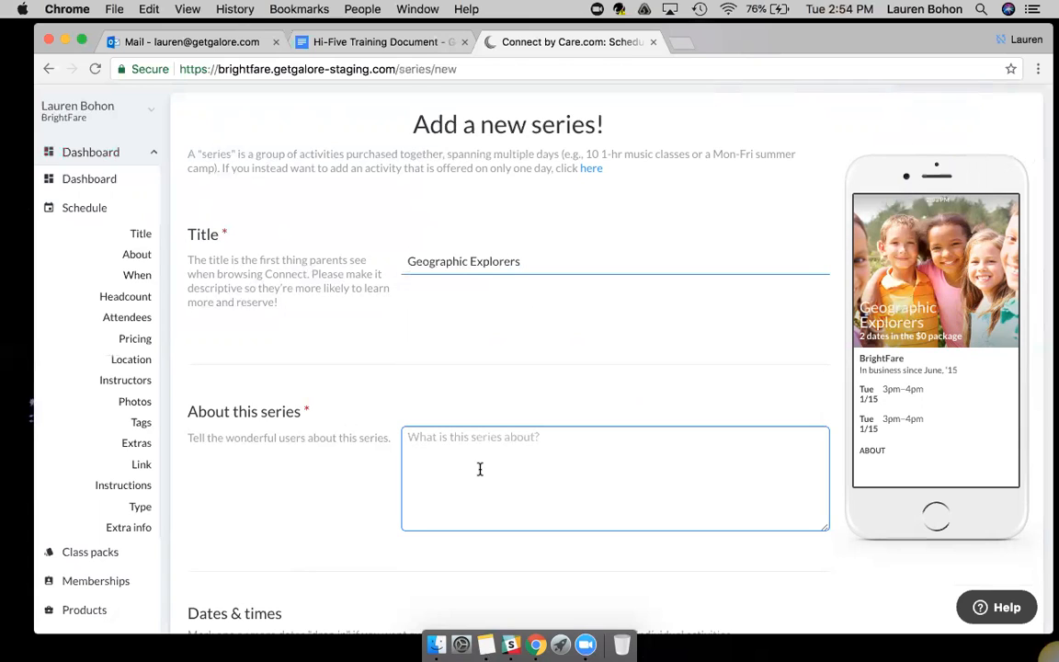
{"action": "type", "text": "We learn all about "}
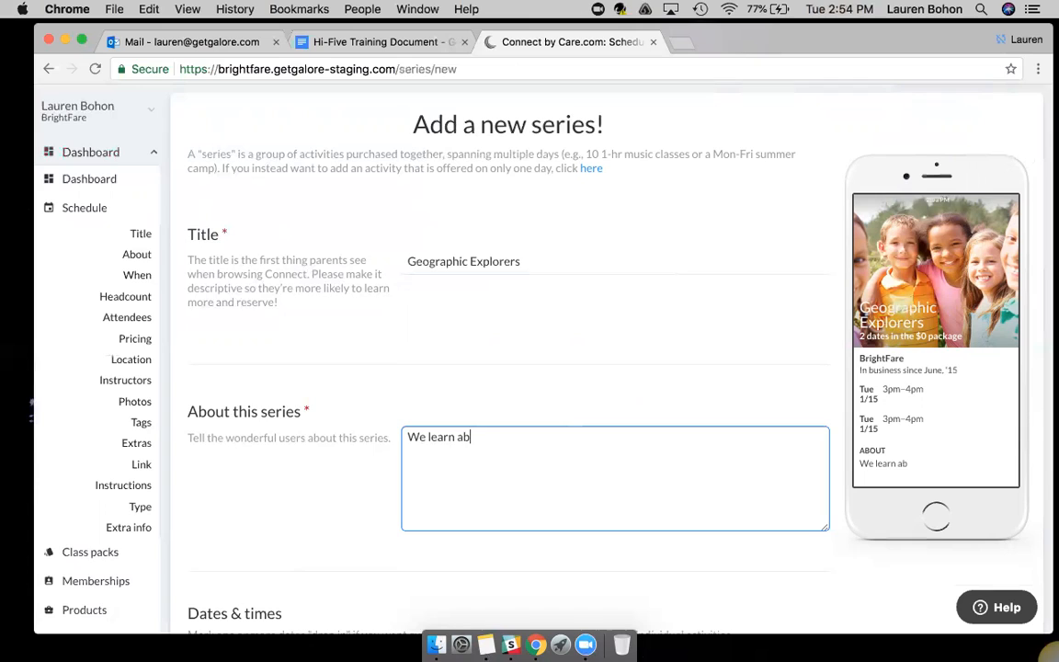
{"action": "type", "text": "the Eart"}
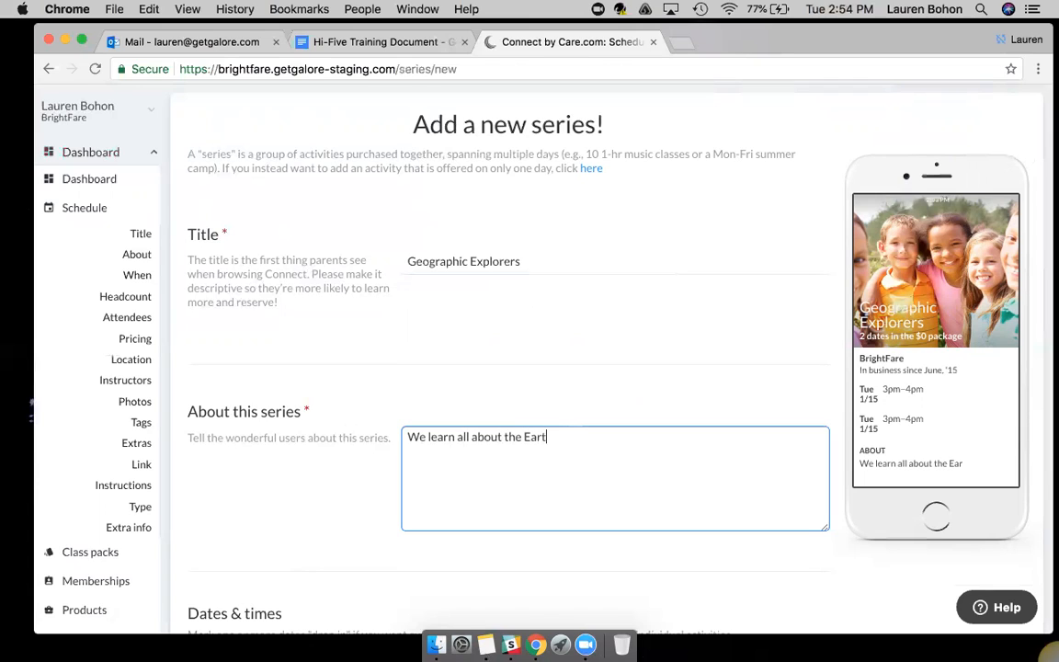
{"action": "type", "text": "h and it'"}
{"action": "key", "text": "BackSpace"}
{"action": "type", "text": "s wonders"}
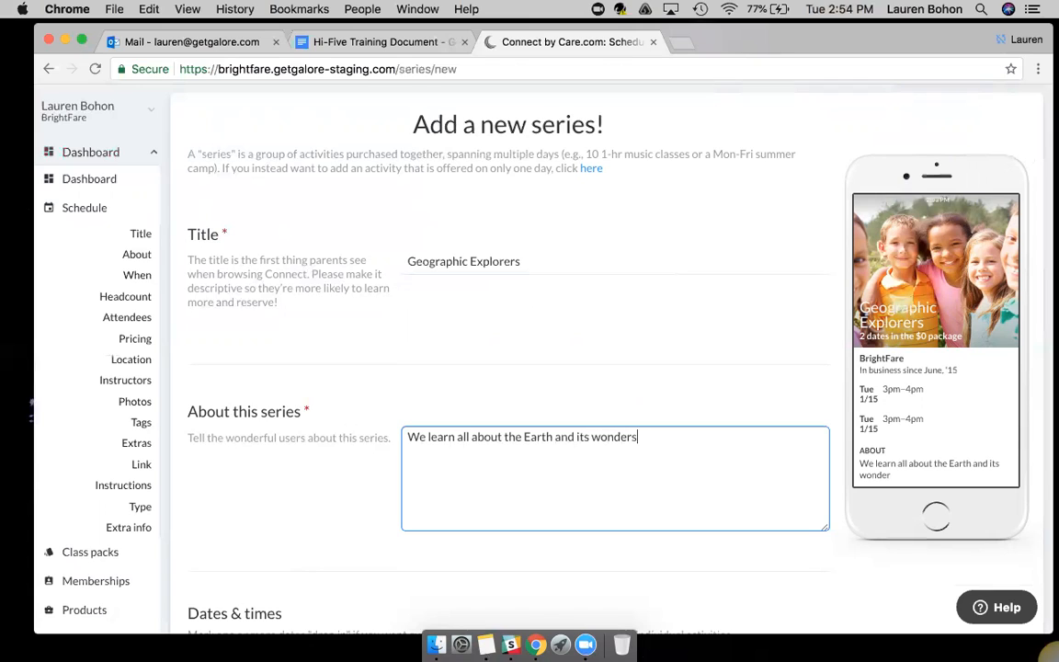
{"action": "type", "text": " in this weekly "}
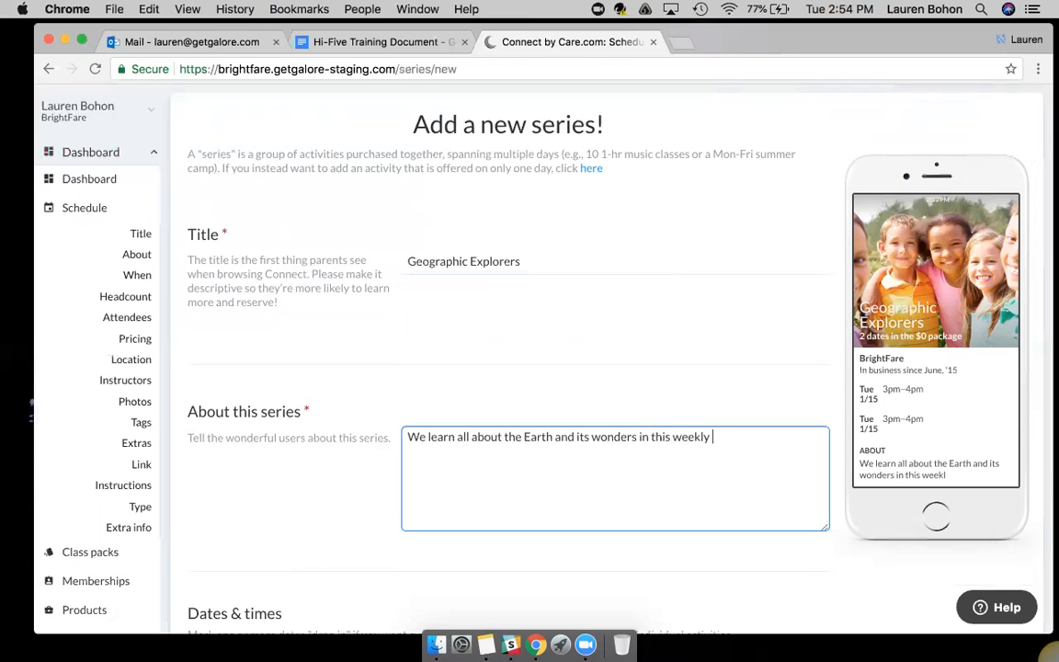
{"action": "type", "text": "course."}
{"action": "left_click", "coordinate": [327, 476]}
Step: Set up a multiple-date schedule repeating weekly on Mondays, ending at 6:00pm each day and starting on 1/28/19
{"action": "scroll", "coordinate": [327, 477], "scroll_direction": "down", "scroll_amount": 10}
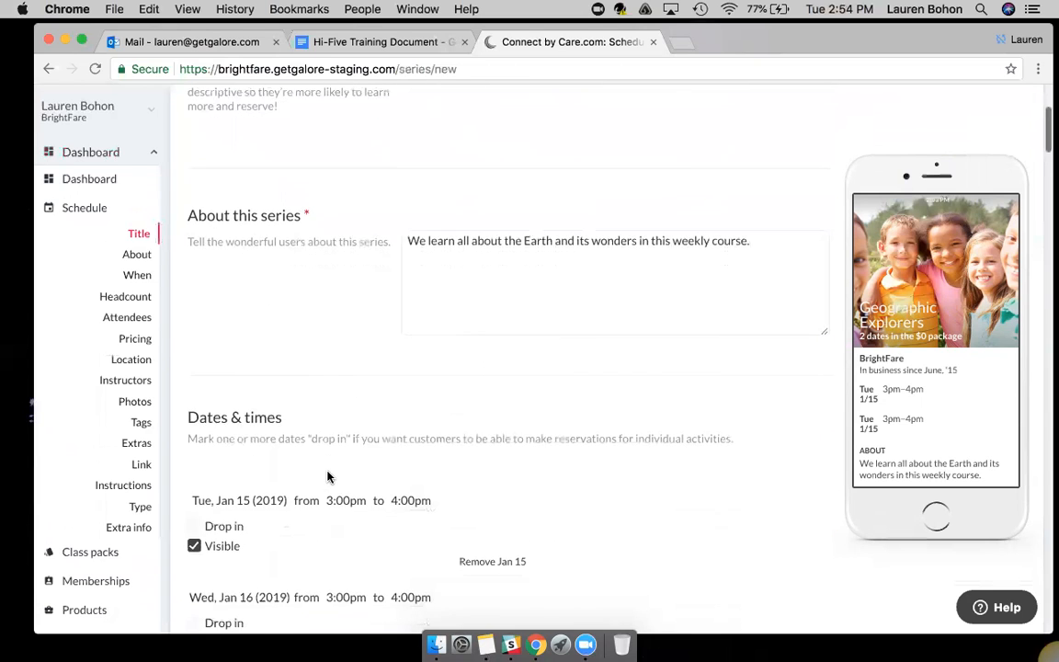
{"action": "scroll", "coordinate": [328, 476], "scroll_direction": "down", "scroll_amount": 1}
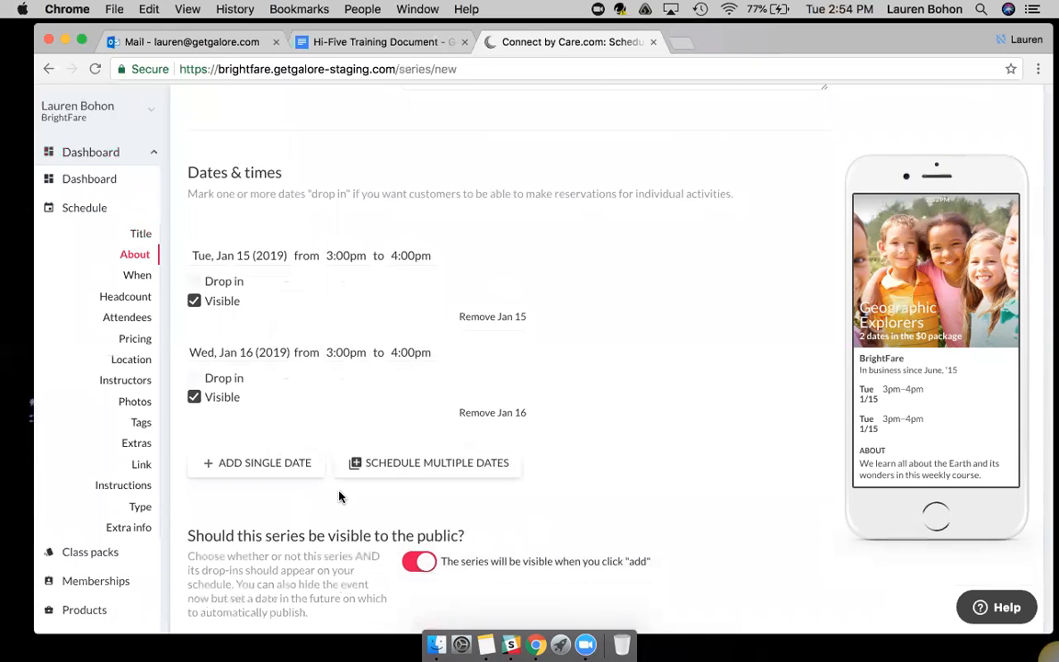
{"action": "scroll", "coordinate": [489, 496], "scroll_direction": "down", "scroll_amount": 2}
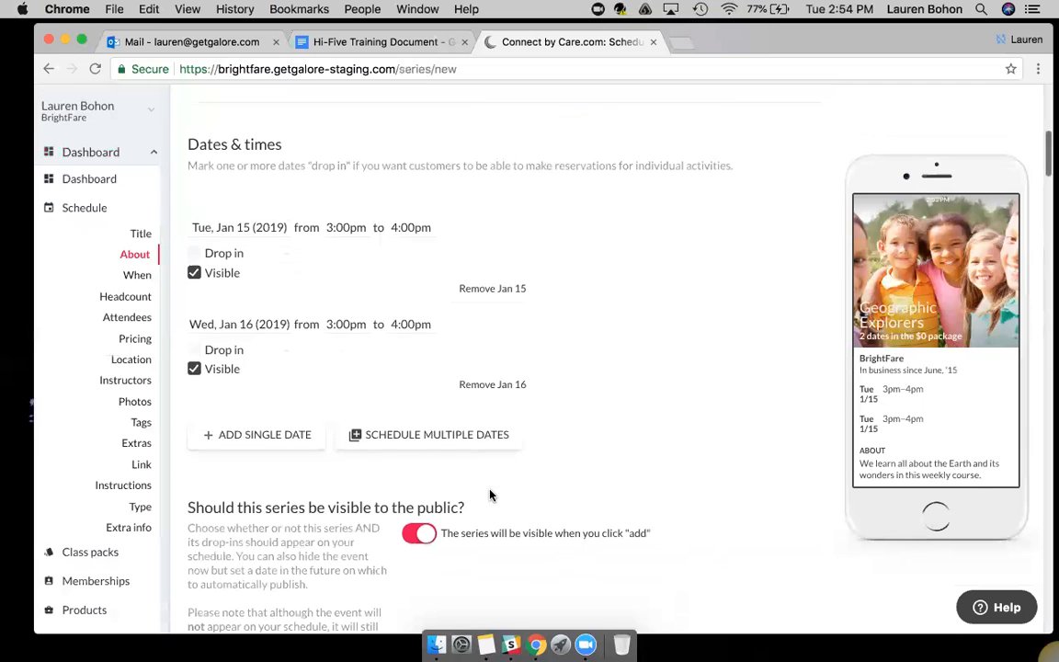
{"action": "left_click", "coordinate": [426, 443]}
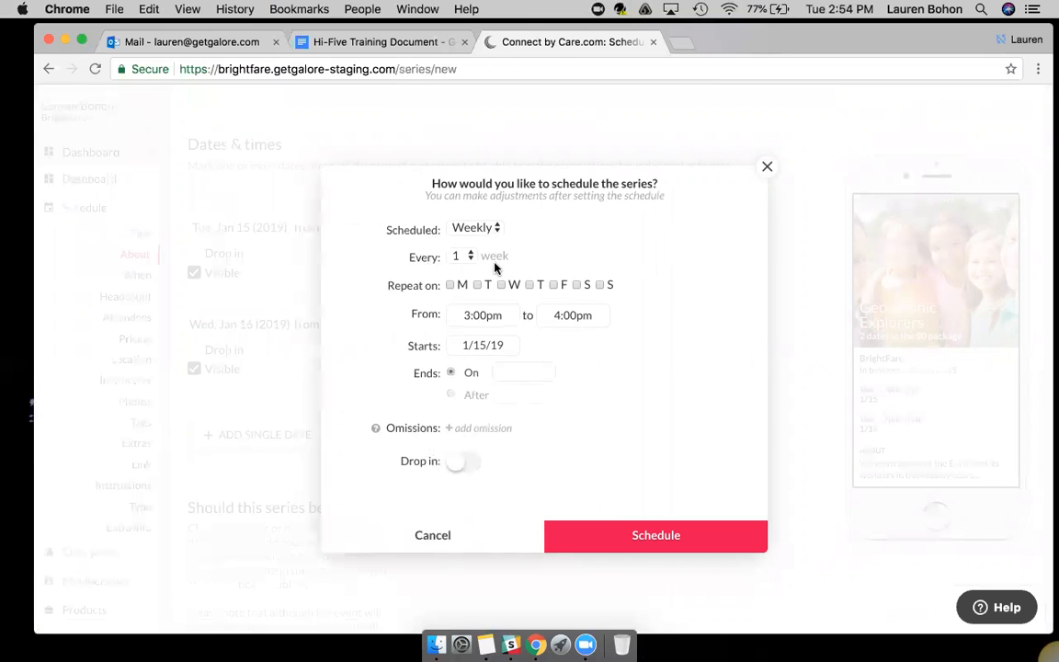
{"action": "left_click", "coordinate": [451, 286]}
{"action": "left_click", "coordinate": [565, 316]}
{"action": "type", "text": "6p"}
{"action": "left_click", "coordinate": [571, 429]}
{"action": "left_click", "coordinate": [503, 349]}
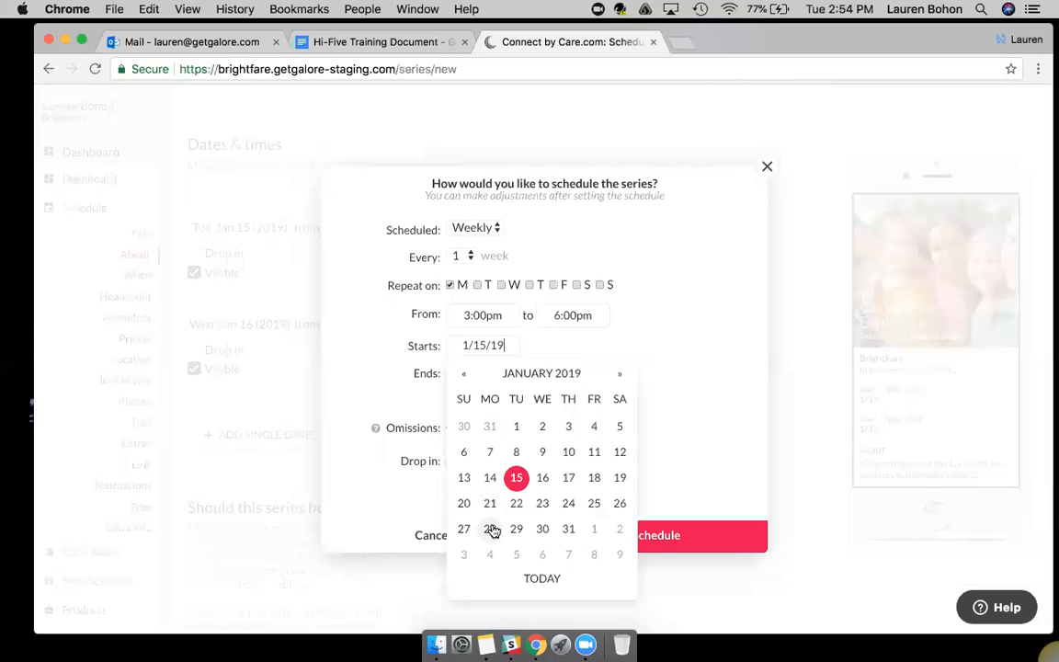
{"action": "left_click", "coordinate": [493, 532]}
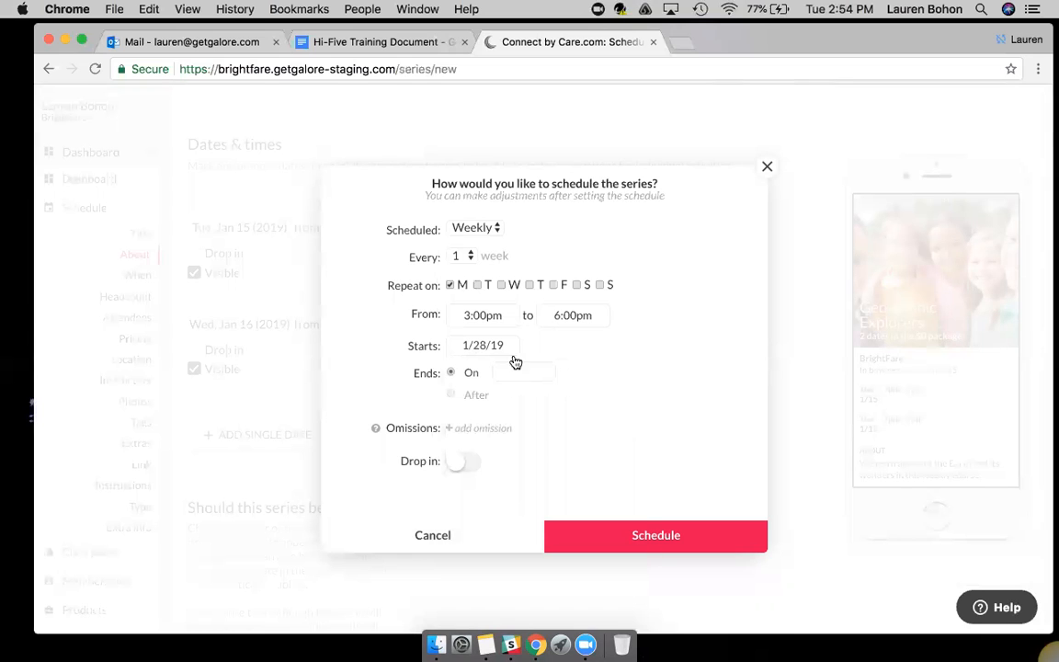
Step: Set the recurring schedule to end on 3/25/19
{"action": "left_click", "coordinate": [527, 373]}
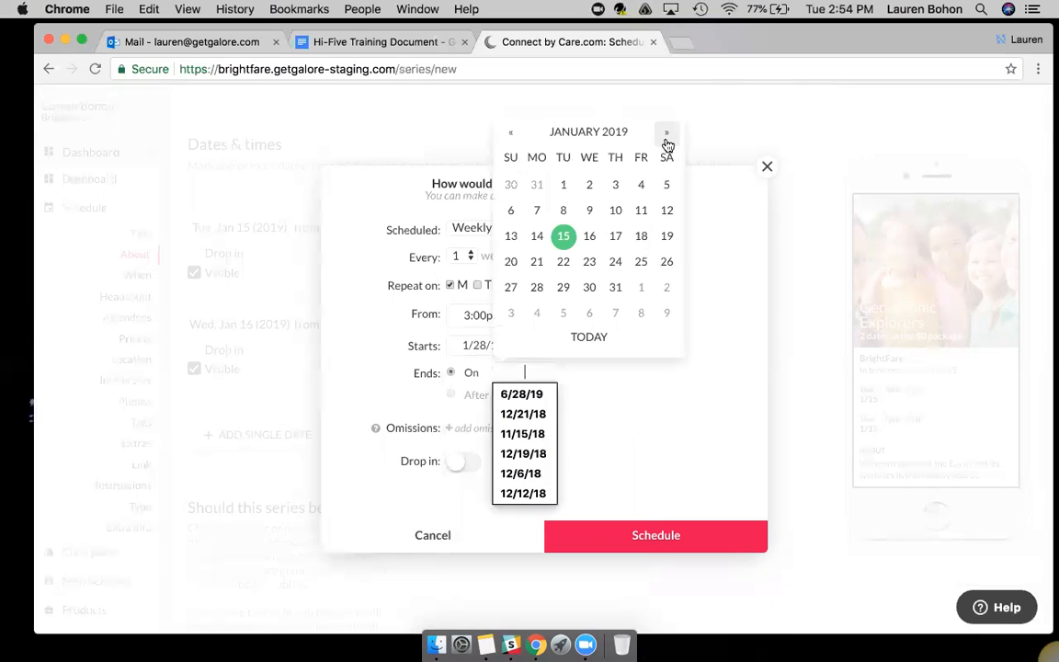
{"action": "left_click", "coordinate": [667, 136]}
{"action": "left_click", "coordinate": [667, 140]}
{"action": "left_click", "coordinate": [667, 140]}
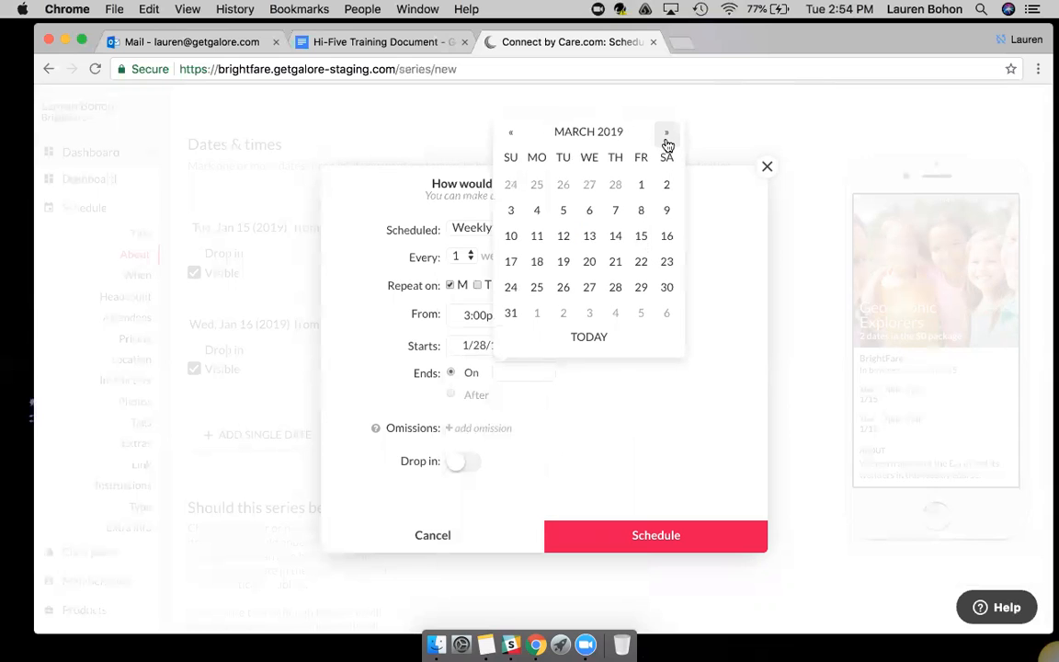
{"action": "left_click", "coordinate": [540, 289]}
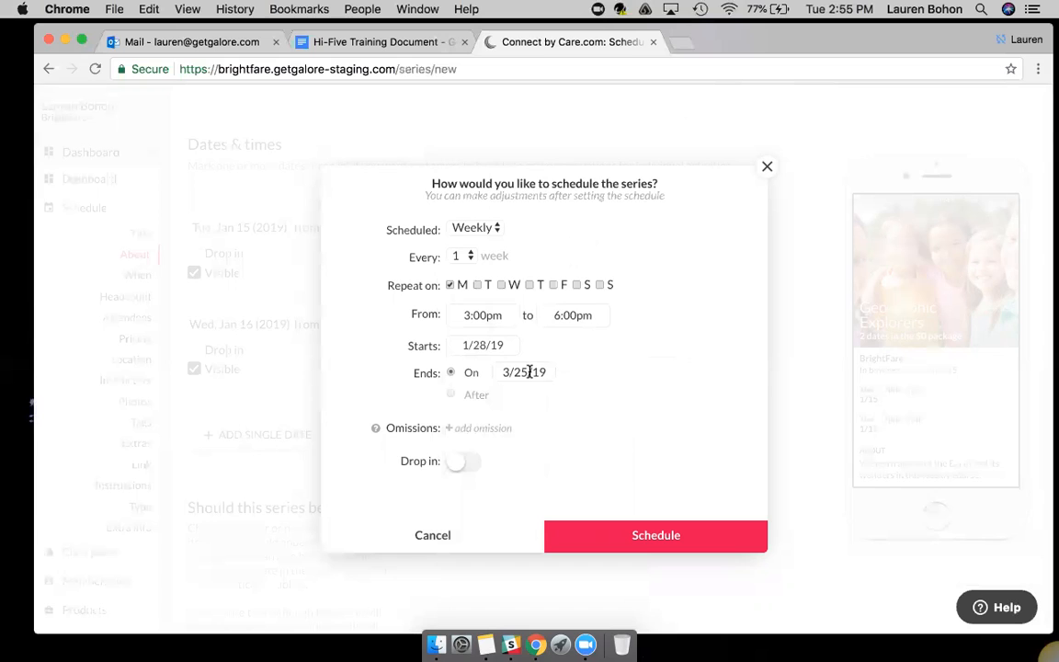
Step: Make the recurring schedule end after 8 occurrences, without any omitted dates
{"action": "left_click", "coordinate": [452, 396]}
{"action": "left_click", "coordinate": [530, 399]}
{"action": "type", "text": "8"}
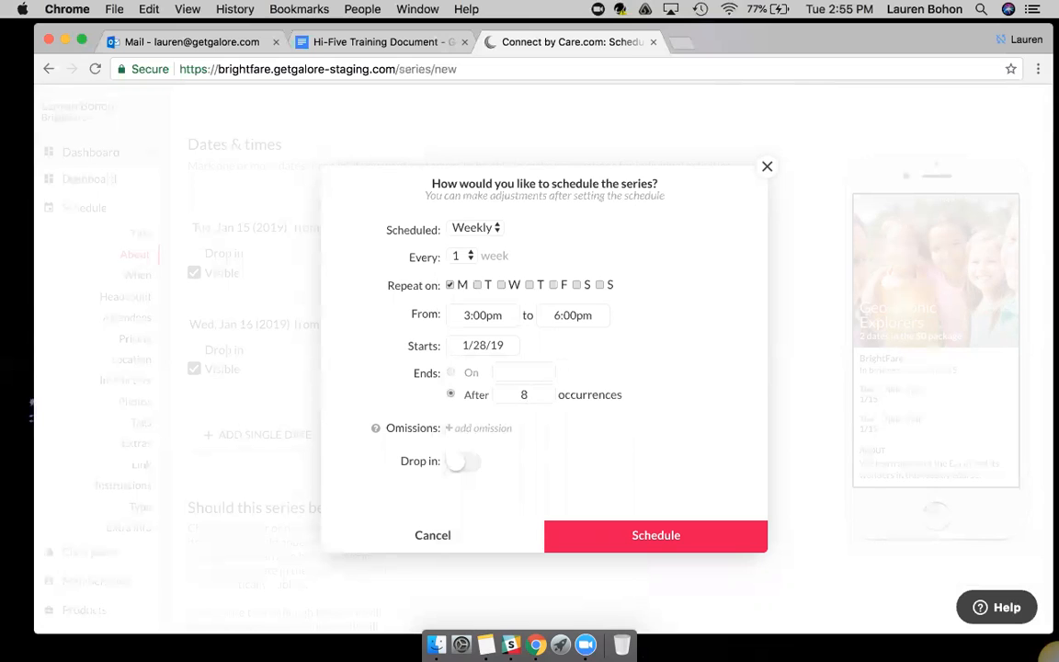
{"action": "left_click", "coordinate": [497, 434]}
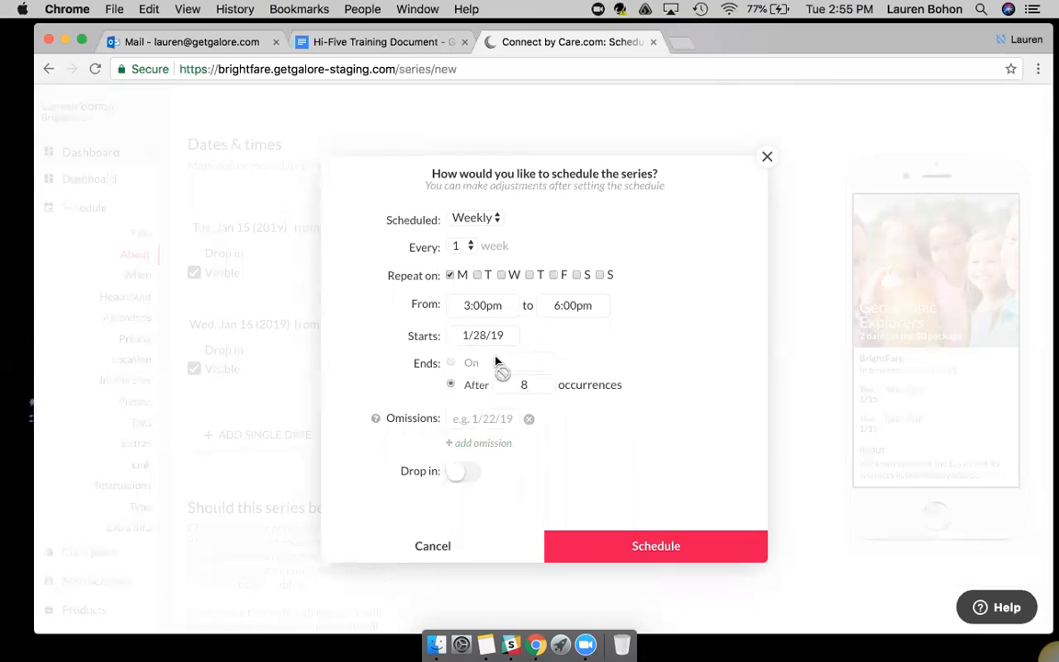
{"action": "left_click", "coordinate": [529, 418]}
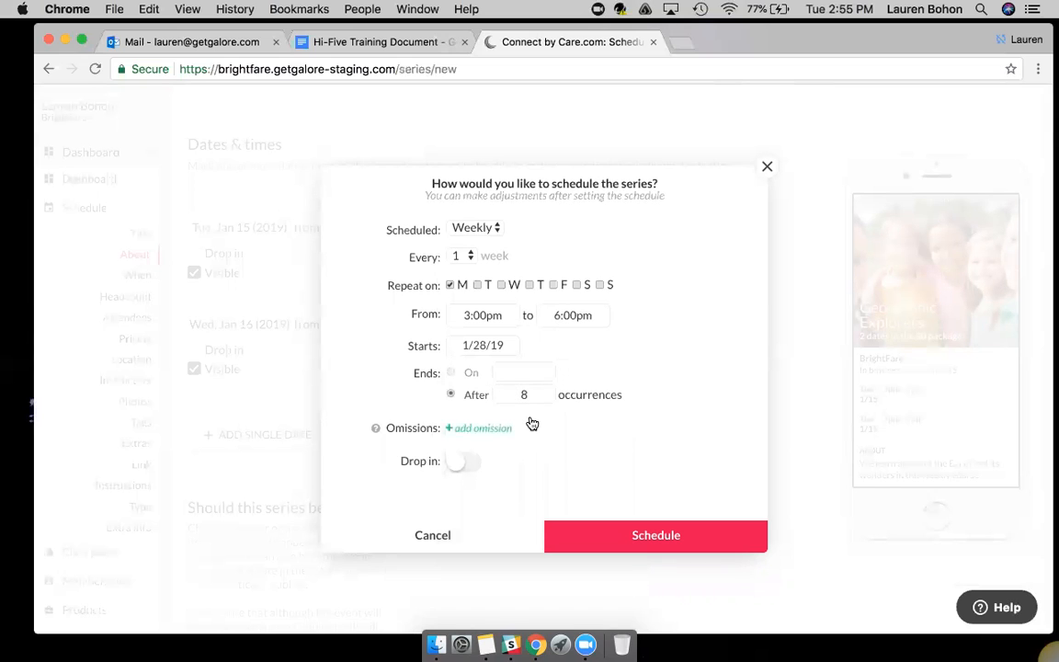
Step: Allow drop-ins at a price of $25 with 3 spots, and generate the scheduled dates
{"action": "left_click", "coordinate": [461, 471]}
{"action": "left_click", "coordinate": [463, 477]}
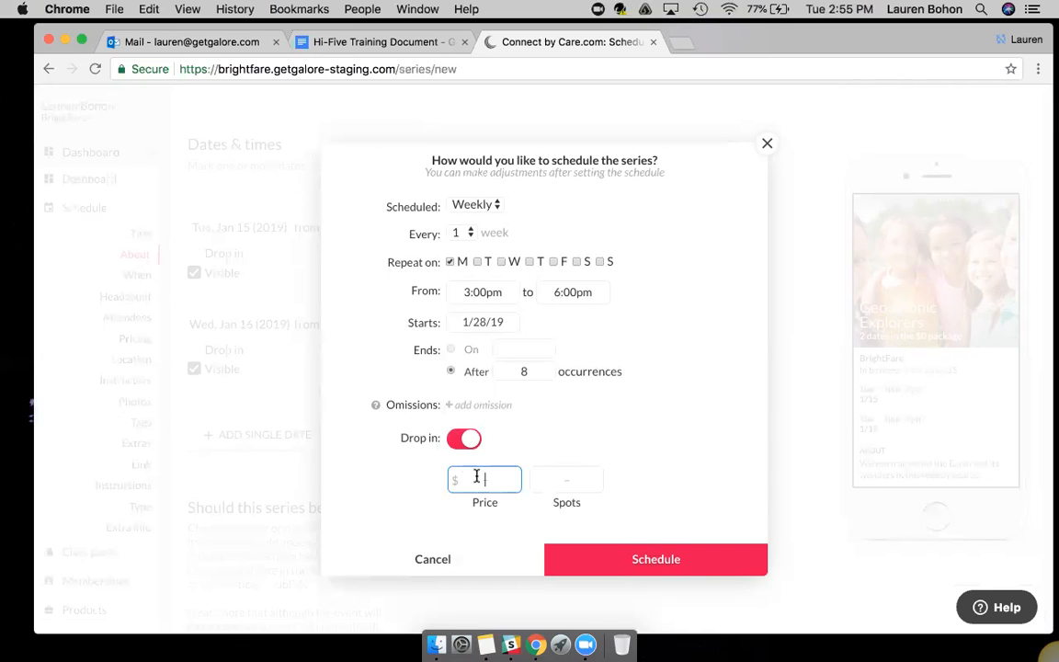
{"action": "type", "text": "25"}
{"action": "left_click", "coordinate": [549, 484]}
{"action": "type", "text": "3"}
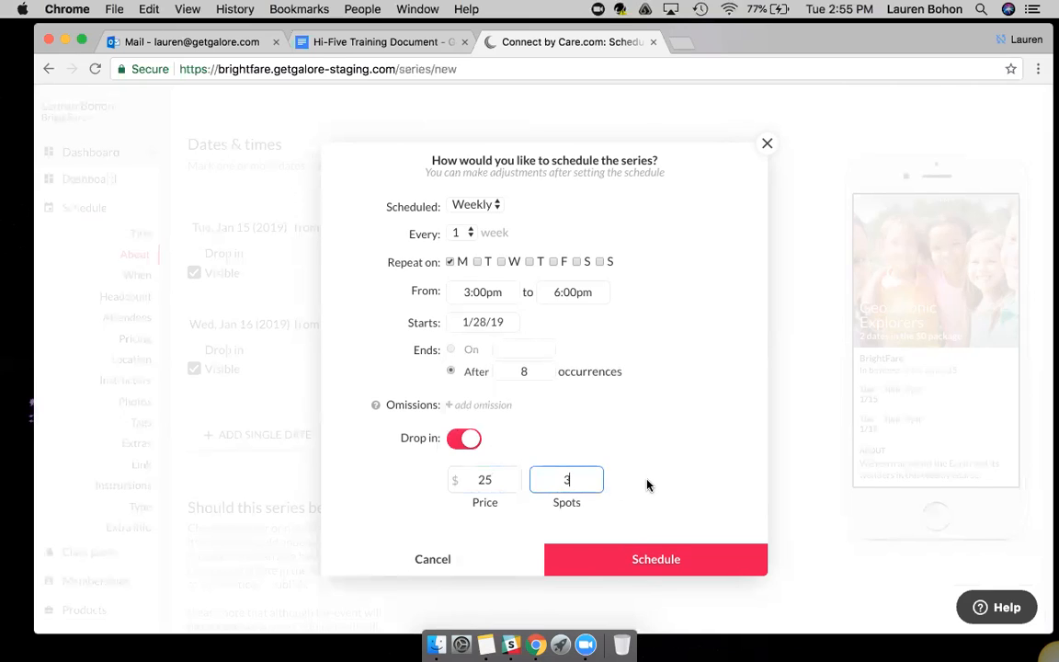
{"action": "left_click", "coordinate": [610, 551]}
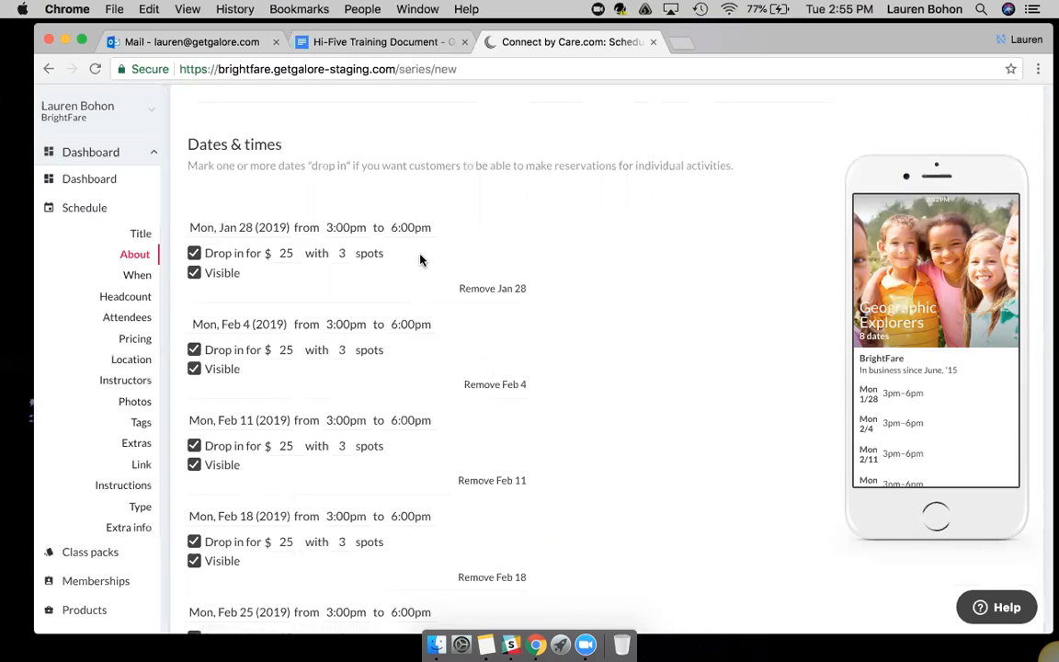
Step: Set the total number of spots in the series to 15
{"action": "scroll", "coordinate": [420, 261], "scroll_direction": "down", "scroll_amount": 1}
{"action": "scroll", "coordinate": [420, 260], "scroll_direction": "down", "scroll_amount": 1}
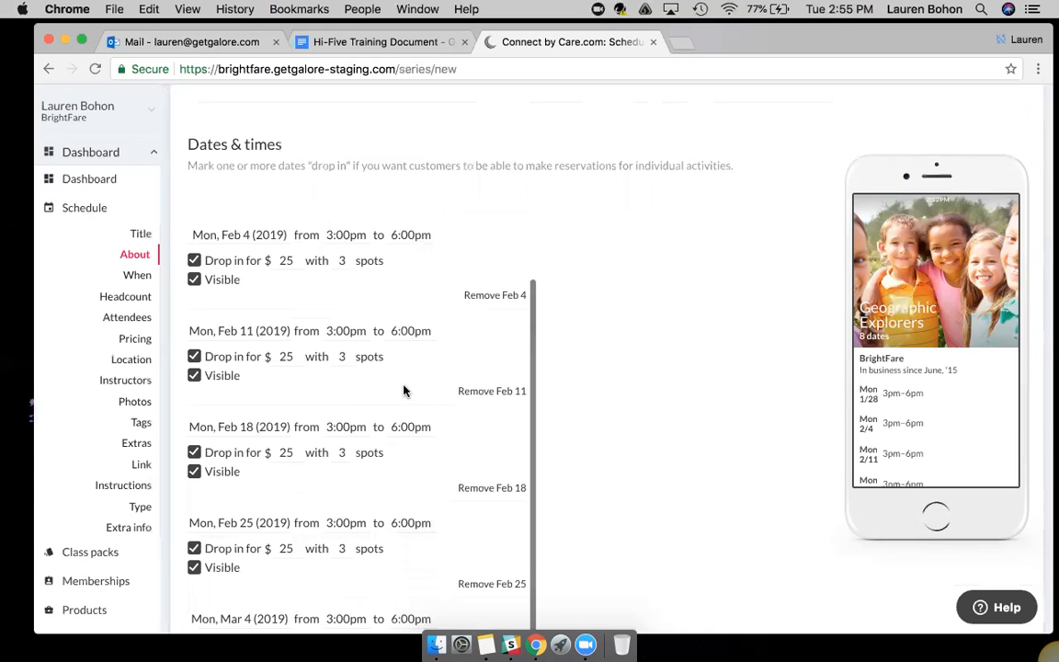
{"action": "scroll", "coordinate": [405, 391], "scroll_direction": "down", "scroll_amount": 1}
{"action": "scroll", "coordinate": [575, 433], "scroll_direction": "down", "scroll_amount": 4}
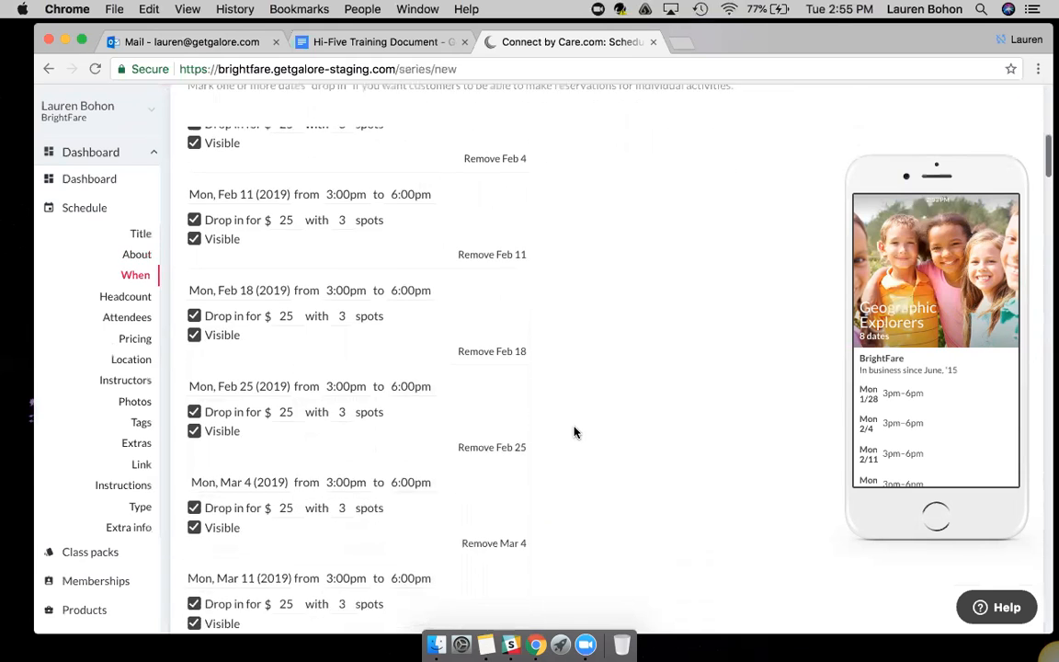
{"action": "scroll", "coordinate": [575, 432], "scroll_direction": "down", "scroll_amount": 3}
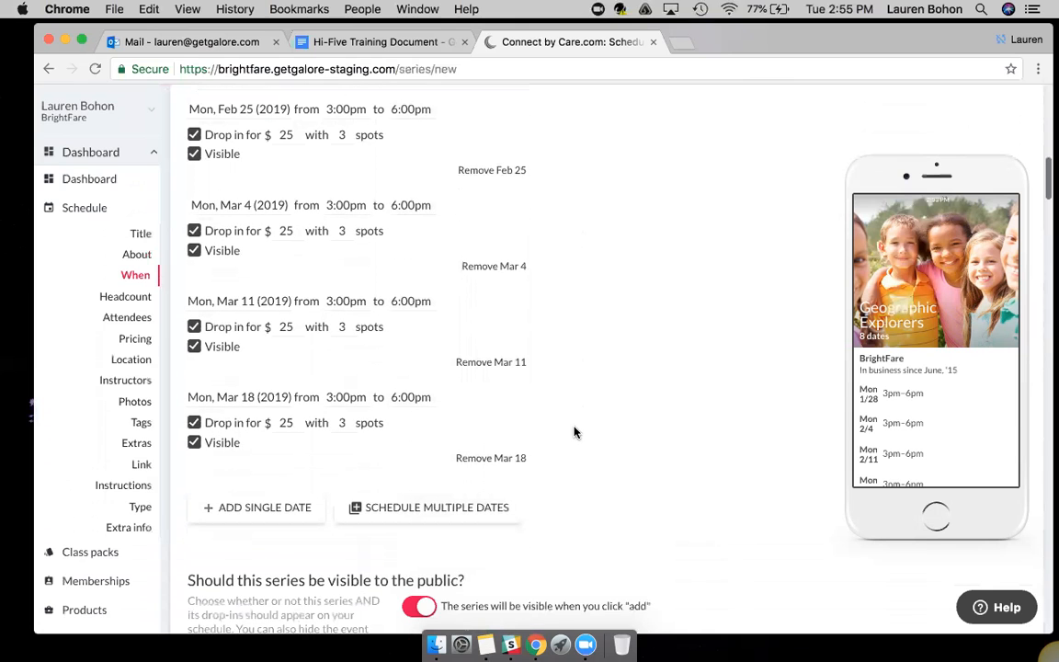
{"action": "scroll", "coordinate": [574, 433], "scroll_direction": "down", "scroll_amount": 3}
{"action": "scroll", "coordinate": [574, 432], "scroll_direction": "down", "scroll_amount": 9}
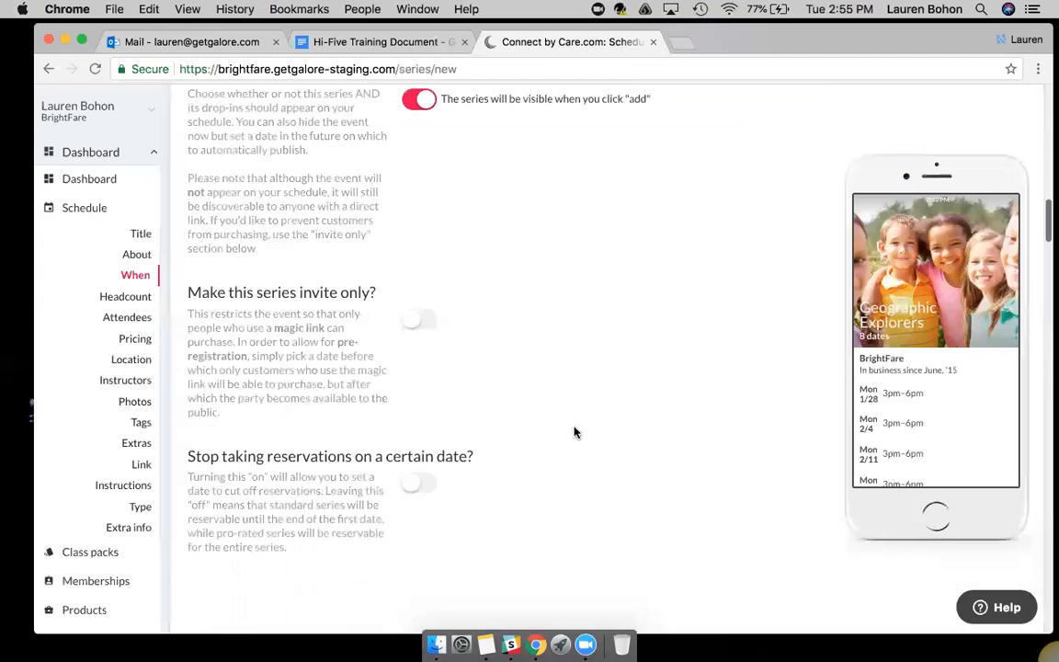
{"action": "scroll", "coordinate": [575, 432], "scroll_direction": "down", "scroll_amount": 3}
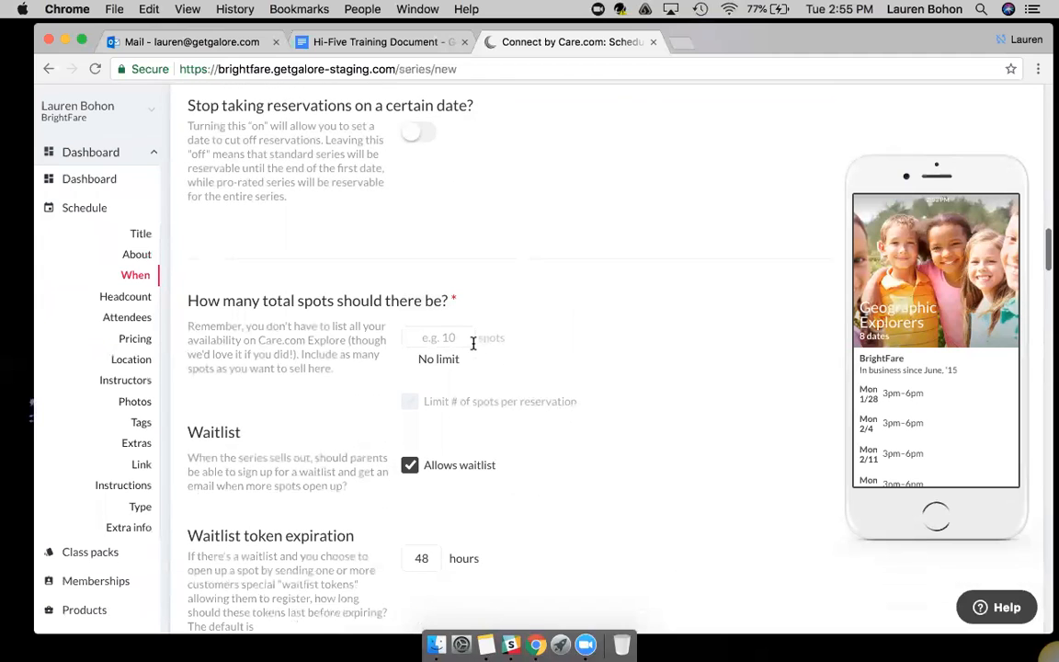
{"action": "type", "text": "5"}
{"action": "scroll", "coordinate": [665, 370], "scroll_direction": "down", "scroll_amount": 3}
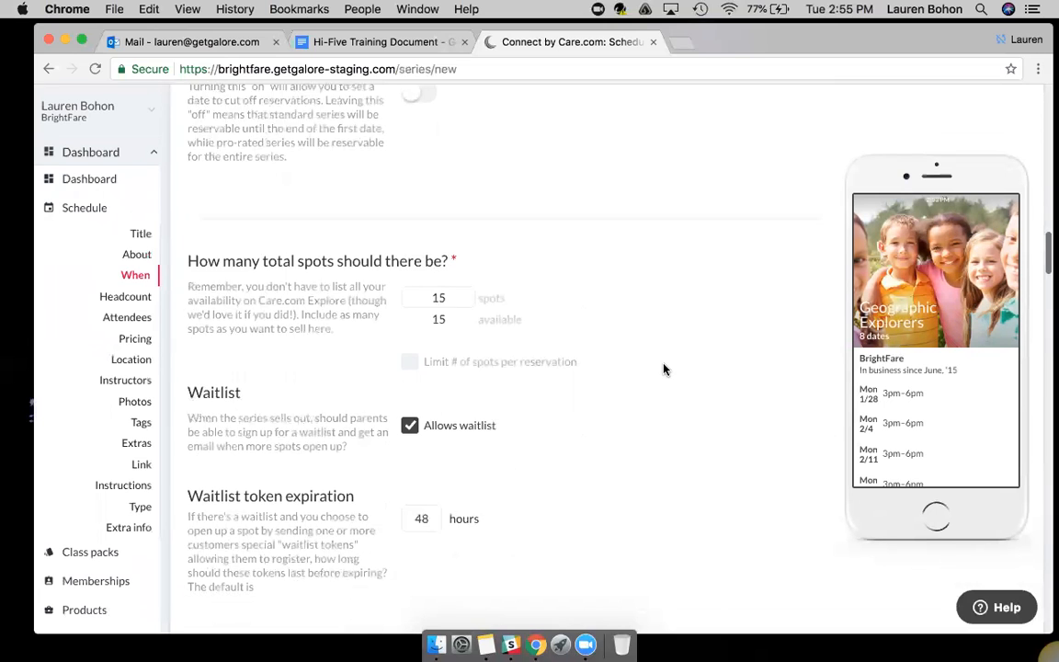
Step: Set attendance to Drop off (caregiver not allowed) and limit the kids' age group to 6–13 years
{"action": "scroll", "coordinate": [665, 369], "scroll_direction": "down", "scroll_amount": 4}
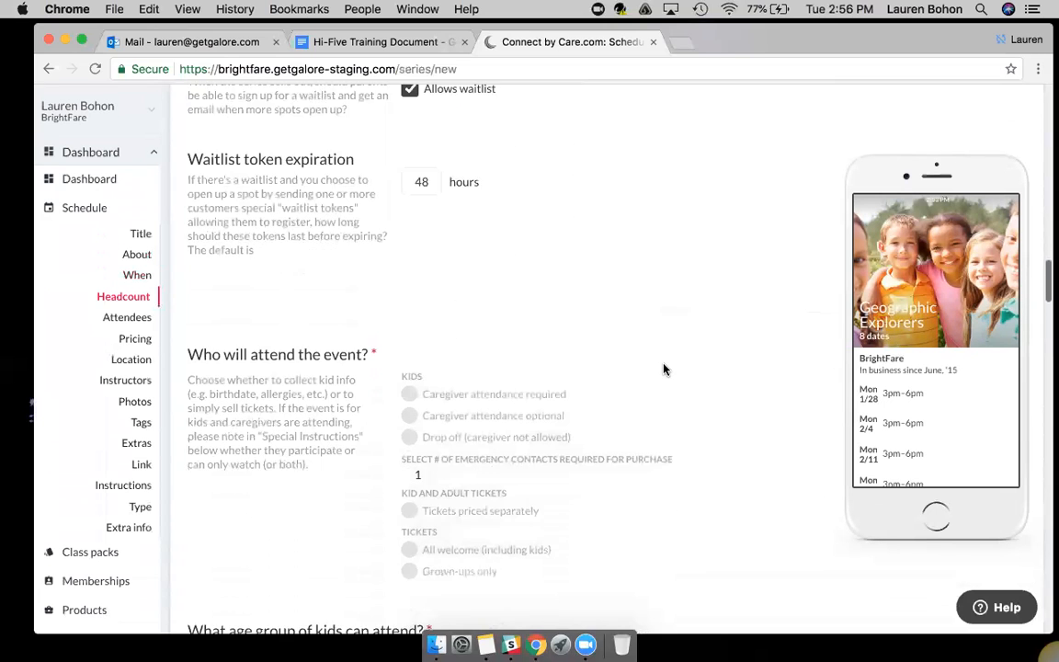
{"action": "left_click", "coordinate": [438, 342]}
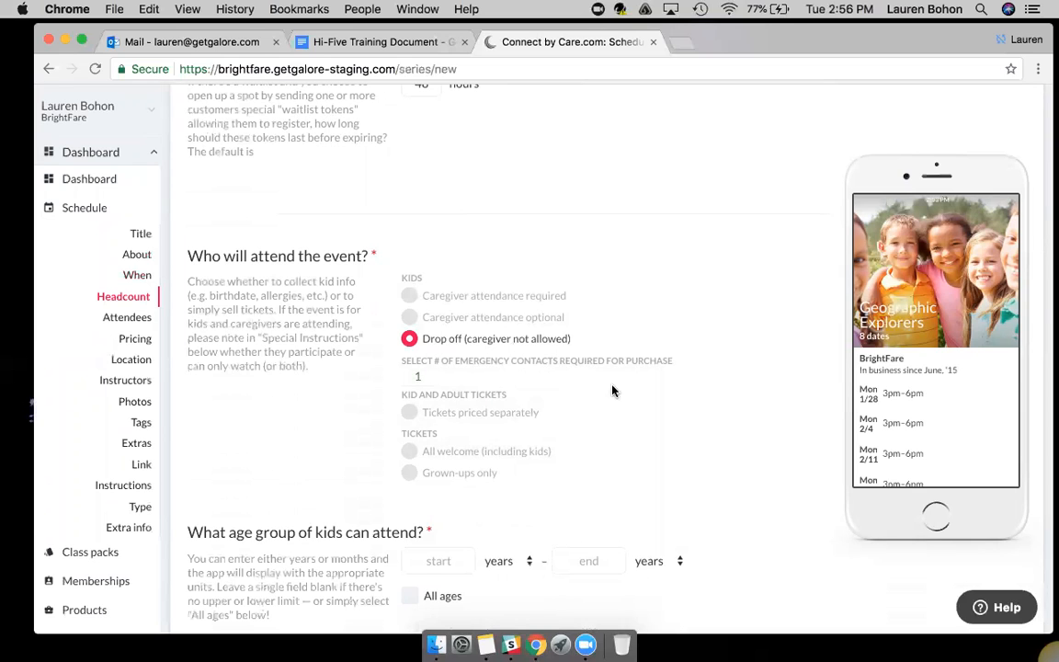
{"action": "scroll", "coordinate": [625, 442], "scroll_direction": "down", "scroll_amount": 3}
{"action": "left_click", "coordinate": [430, 388]}
{"action": "type", "text": "6"}
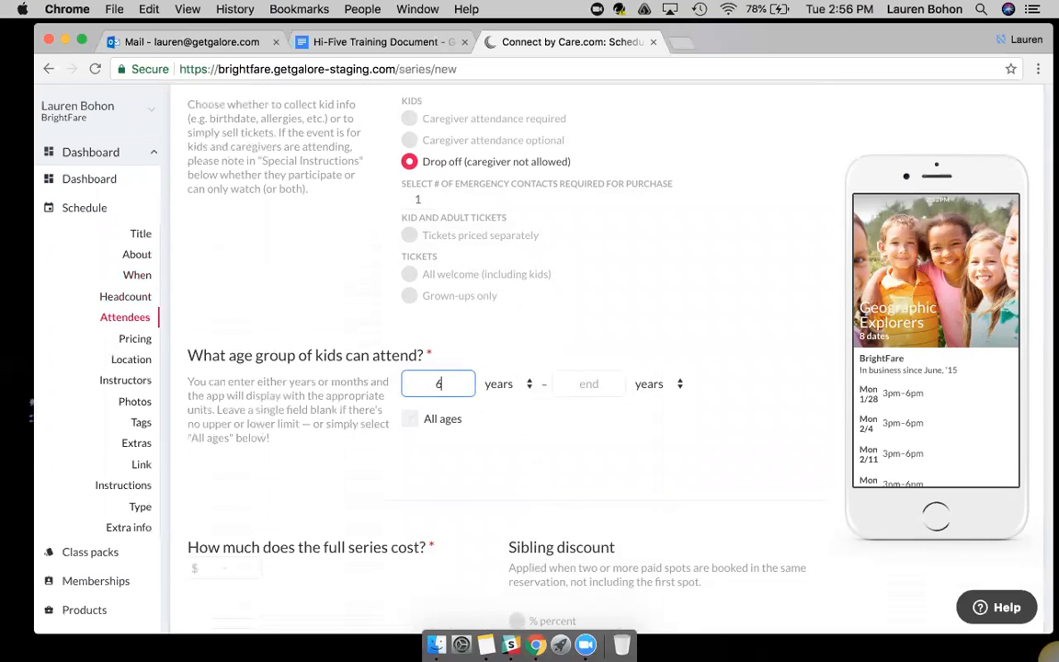
{"action": "left_click", "coordinate": [606, 385]}
{"action": "type", "text": "13"}
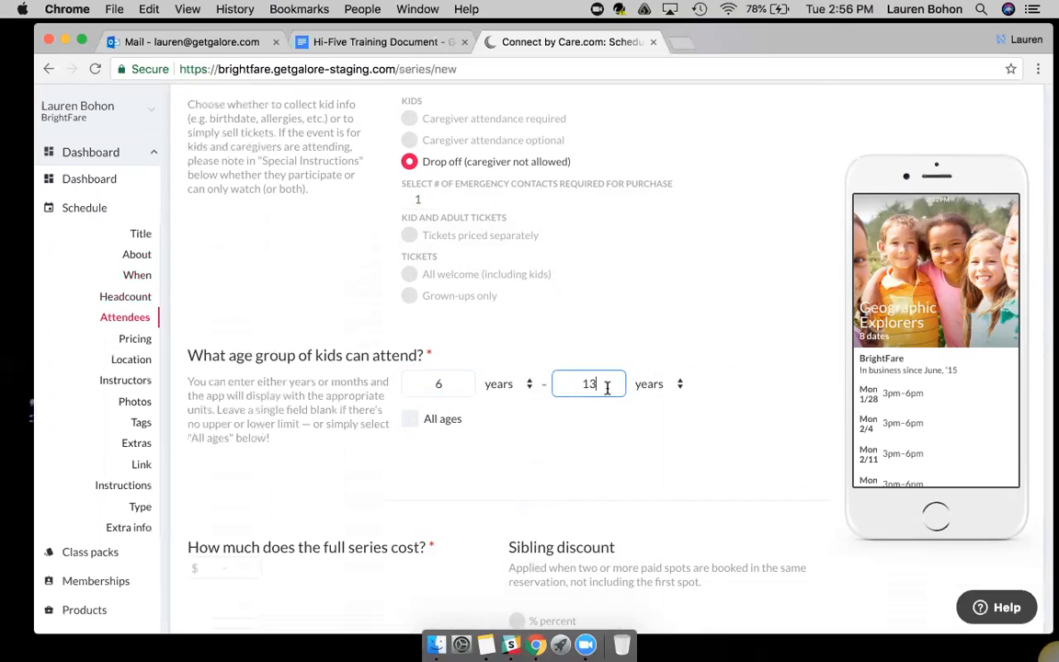
{"action": "left_click", "coordinate": [624, 456]}
Step: Set the cost of the full series to $200
{"action": "scroll", "coordinate": [624, 457], "scroll_direction": "down", "scroll_amount": 1}
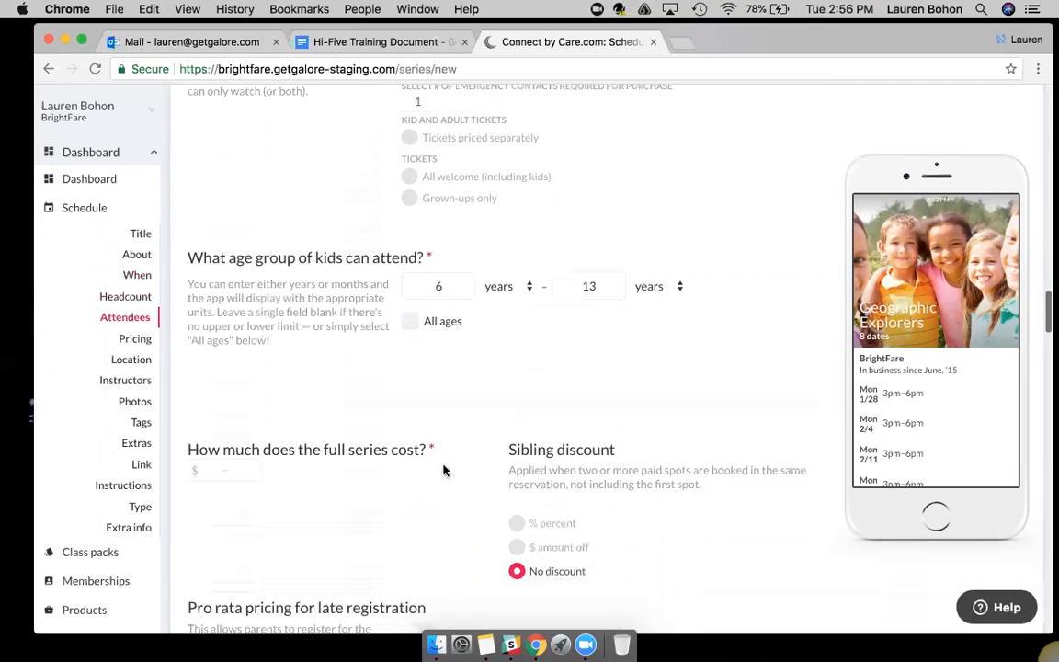
{"action": "scroll", "coordinate": [278, 427], "scroll_direction": "down", "scroll_amount": 2}
{"action": "left_click", "coordinate": [248, 332]}
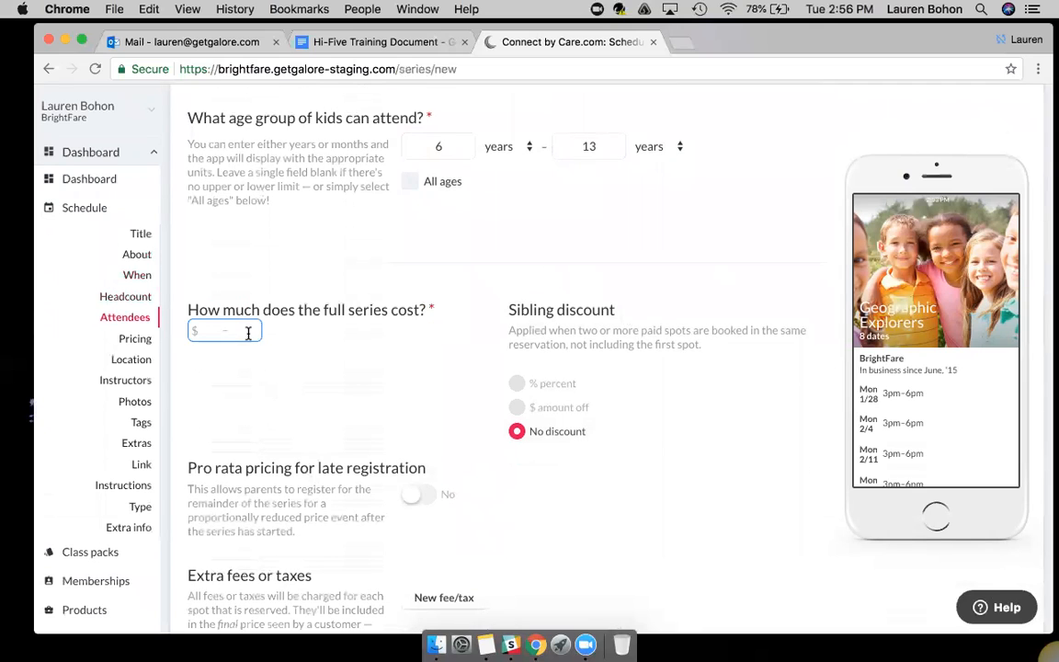
{"action": "type", "text": "200"}
{"action": "left_click", "coordinate": [418, 412]}
Step: Turn on pro rata pricing for late registration
{"action": "scroll", "coordinate": [418, 412], "scroll_direction": "down", "scroll_amount": 2}
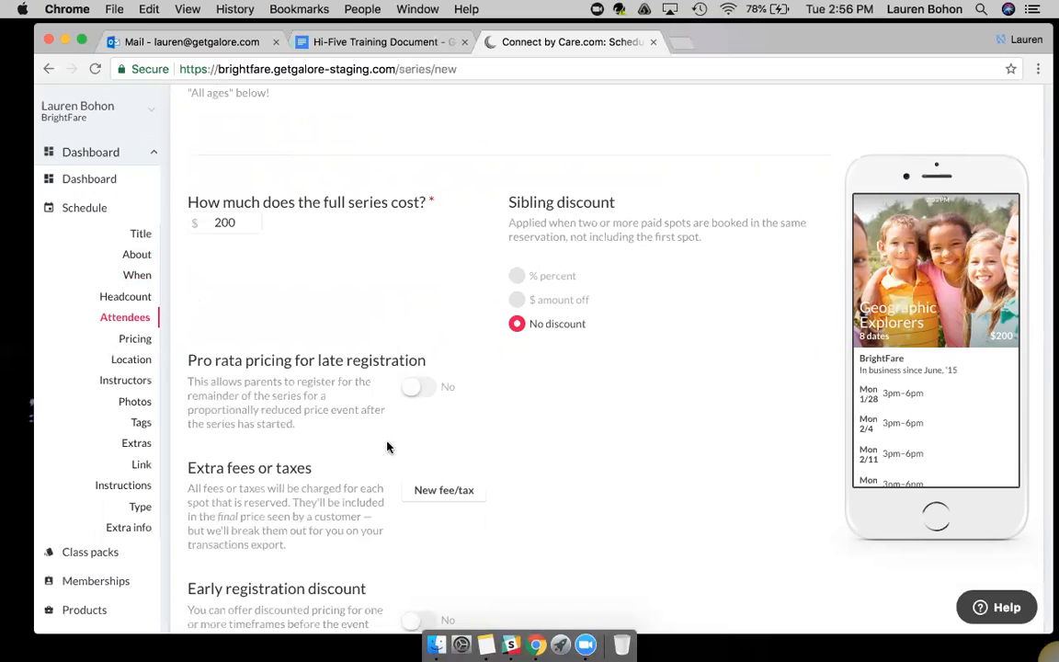
{"action": "left_click", "coordinate": [414, 390]}
{"action": "left_click", "coordinate": [532, 384]}
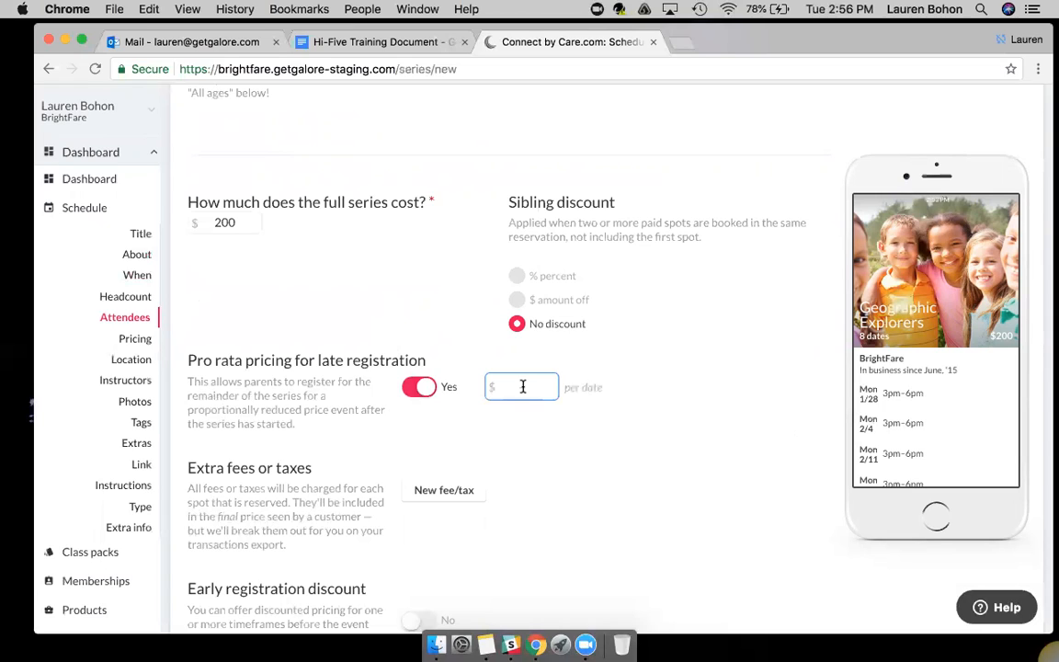
{"action": "left_click", "coordinate": [306, 305]}
{"action": "left_click", "coordinate": [248, 224]}
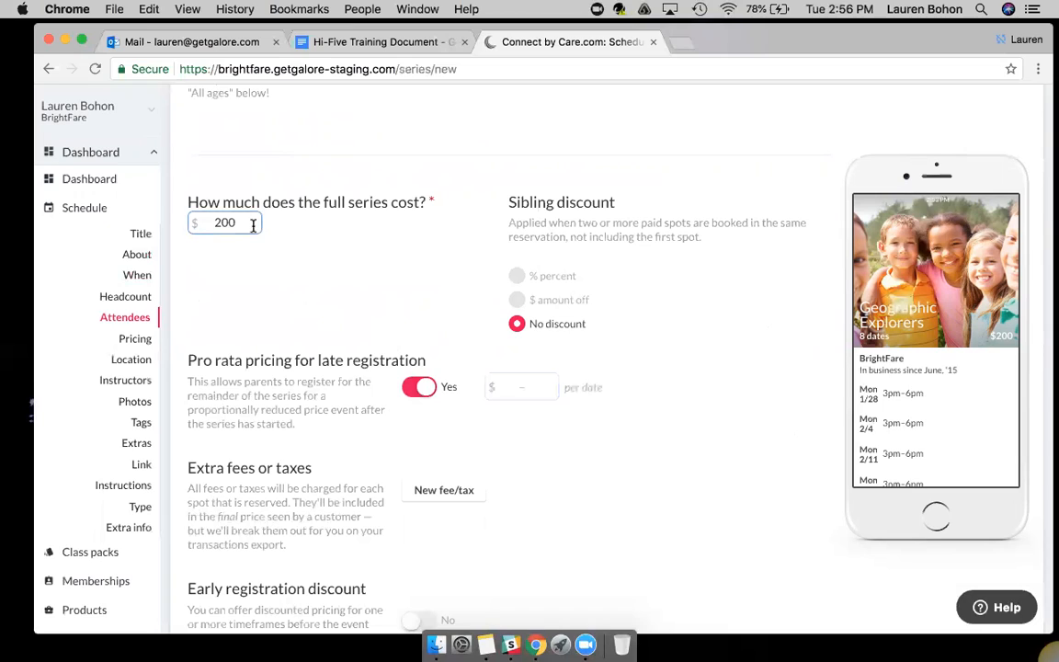
{"action": "left_click", "coordinate": [255, 275]}
{"action": "left_click", "coordinate": [512, 390]}
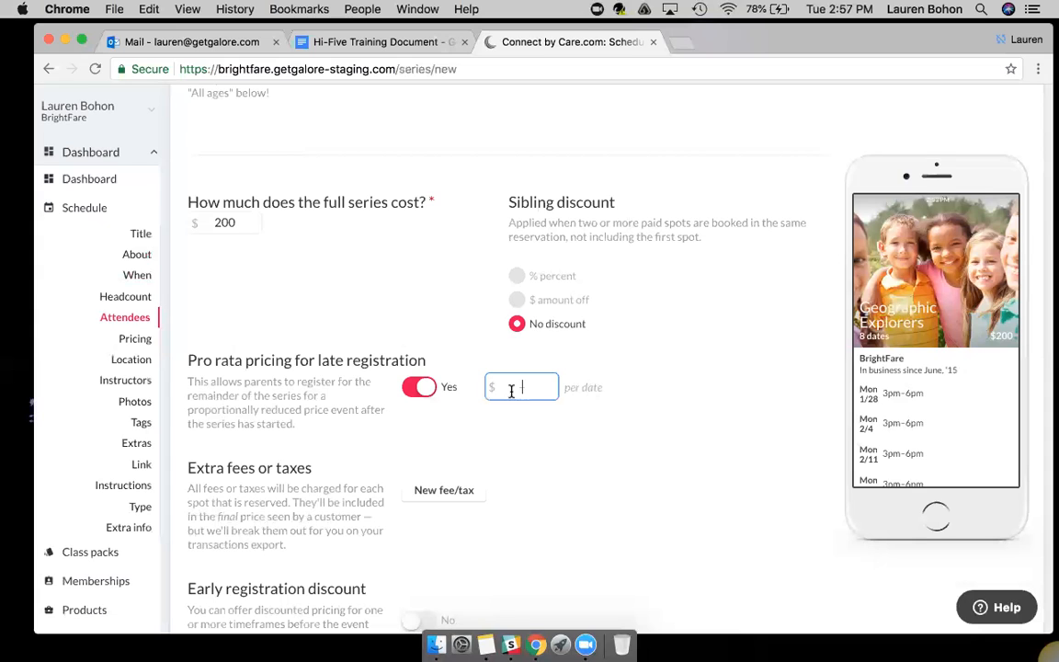
{"action": "scroll", "coordinate": [422, 307], "scroll_direction": "up", "scroll_amount": 10}
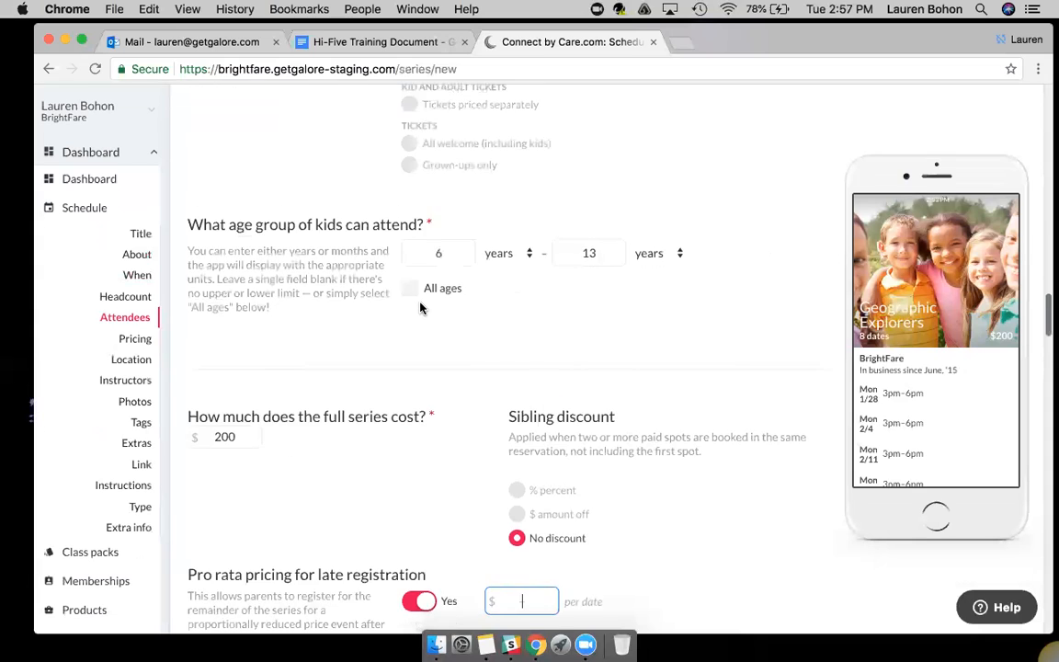
{"action": "scroll", "coordinate": [421, 307], "scroll_direction": "up", "scroll_amount": 12}
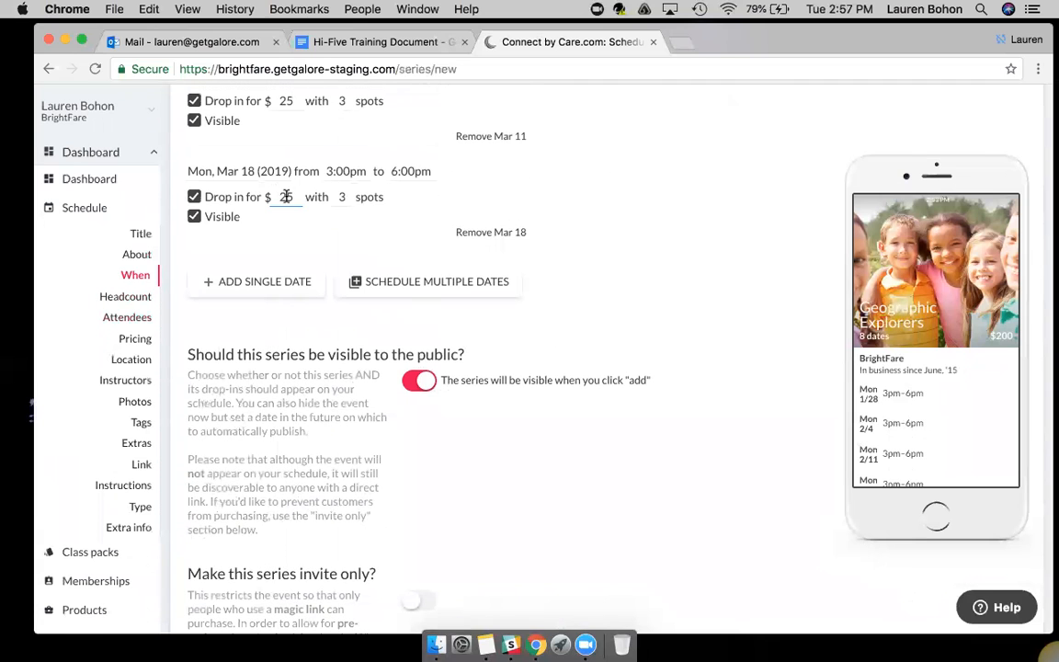
{"action": "scroll", "coordinate": [616, 304], "scroll_direction": "down", "scroll_amount": 1}
{"action": "scroll", "coordinate": [616, 305], "scroll_direction": "down", "scroll_amount": 15}
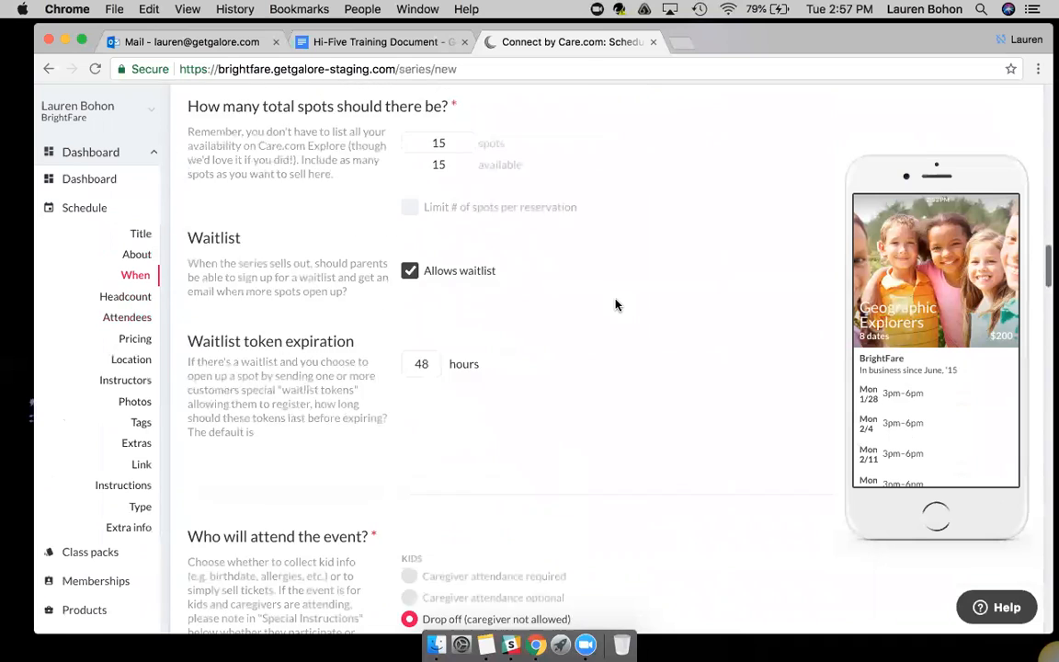
{"action": "scroll", "coordinate": [617, 303], "scroll_direction": "down", "scroll_amount": 4}
{"action": "left_click", "coordinate": [522, 352]}
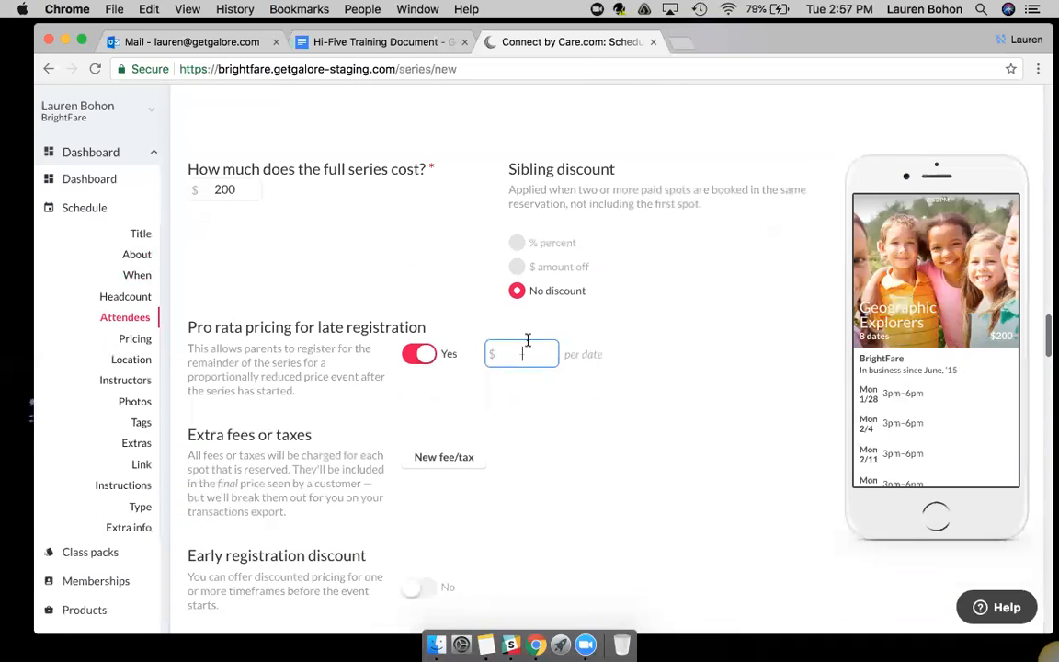
{"action": "type", "text": "25"}
{"action": "key", "text": "BackSpace"}
{"action": "key", "text": "BackSpace"}
{"action": "left_click", "coordinate": [555, 419]}
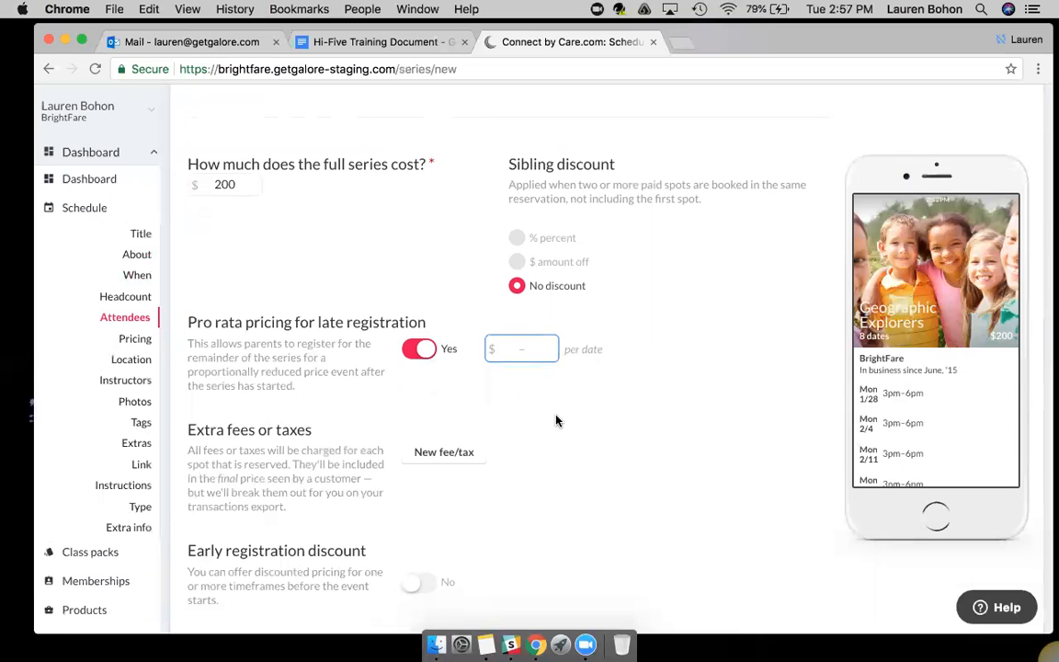
Step: Choose the first saved location, a private house, as the venue and mark the series as indoor
{"action": "scroll", "coordinate": [553, 420], "scroll_direction": "down", "scroll_amount": 10}
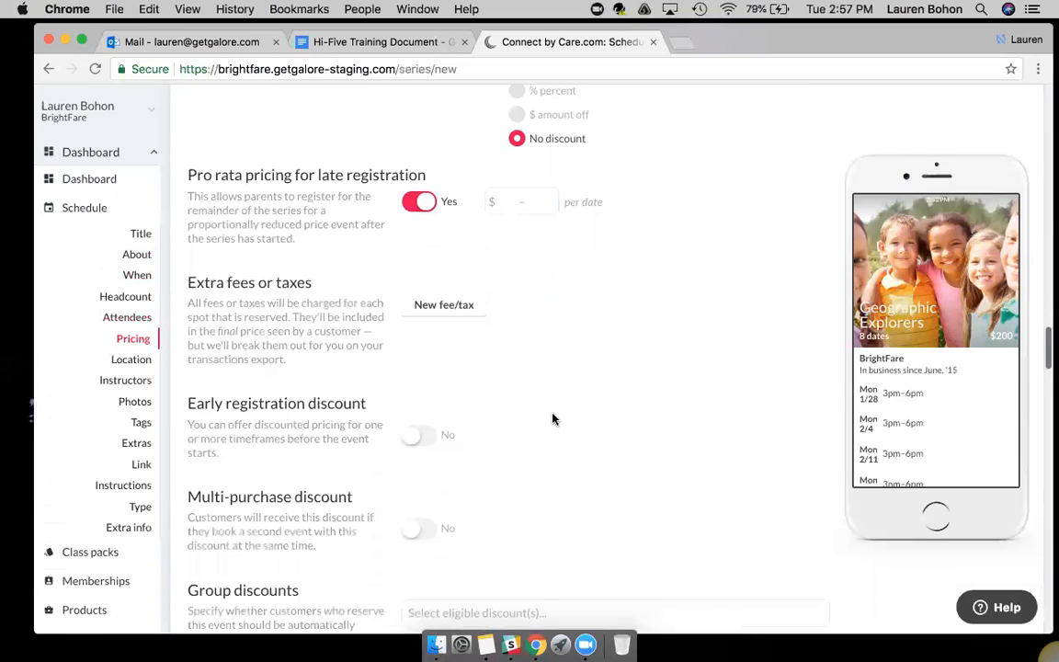
{"action": "scroll", "coordinate": [555, 420], "scroll_direction": "down", "scroll_amount": 5}
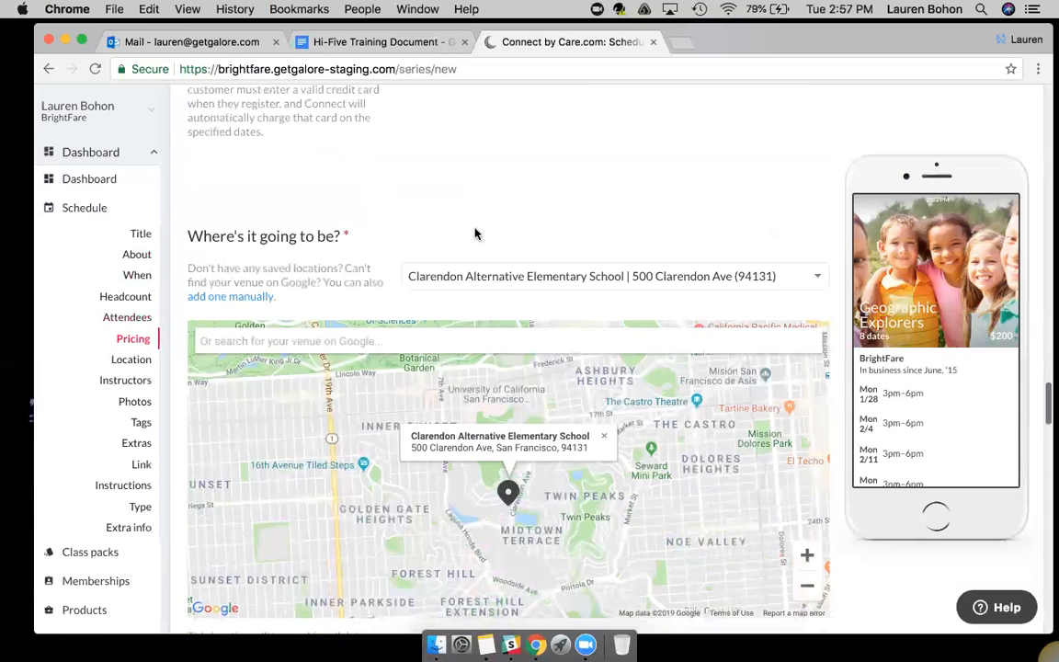
{"action": "left_click", "coordinate": [476, 276]}
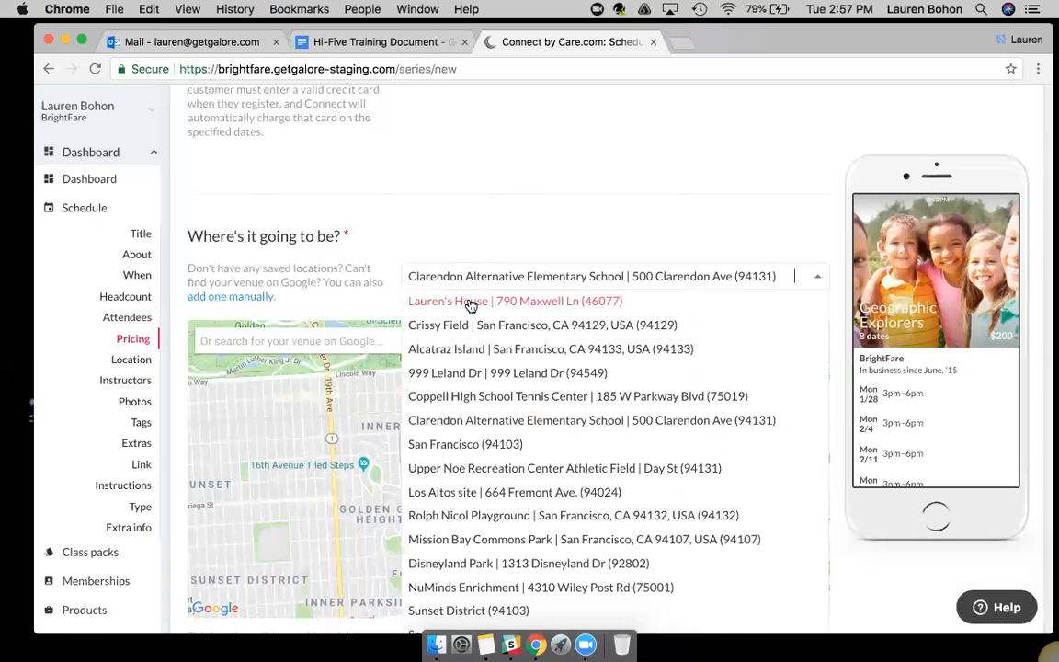
{"action": "left_click", "coordinate": [471, 303]}
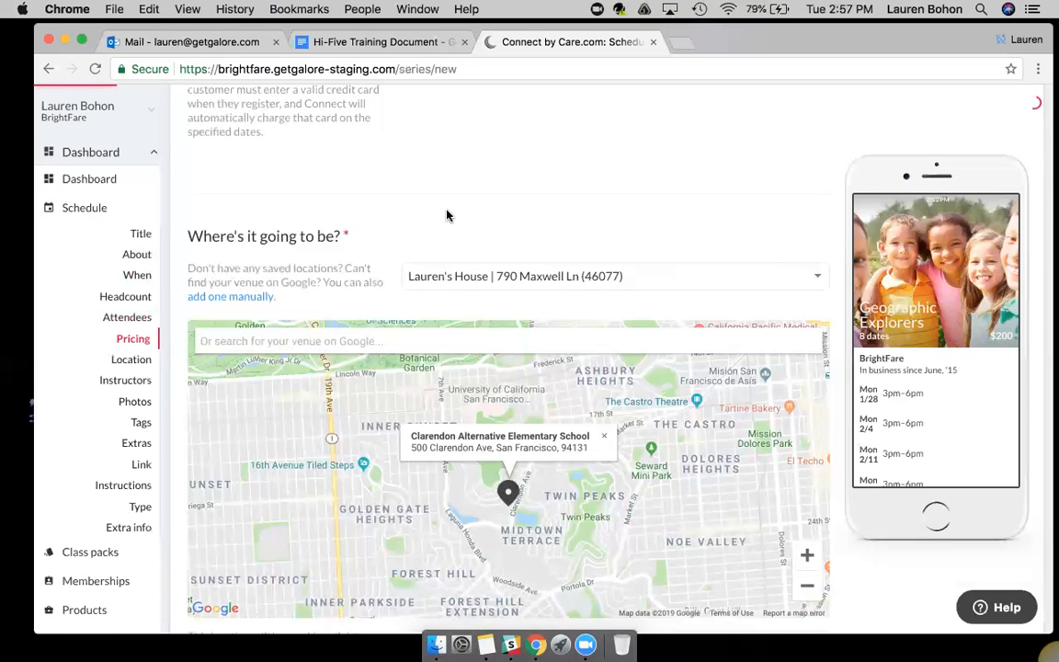
{"action": "scroll", "coordinate": [447, 212], "scroll_direction": "down", "scroll_amount": 2}
{"action": "scroll", "coordinate": [447, 209], "scroll_direction": "down", "scroll_amount": 6}
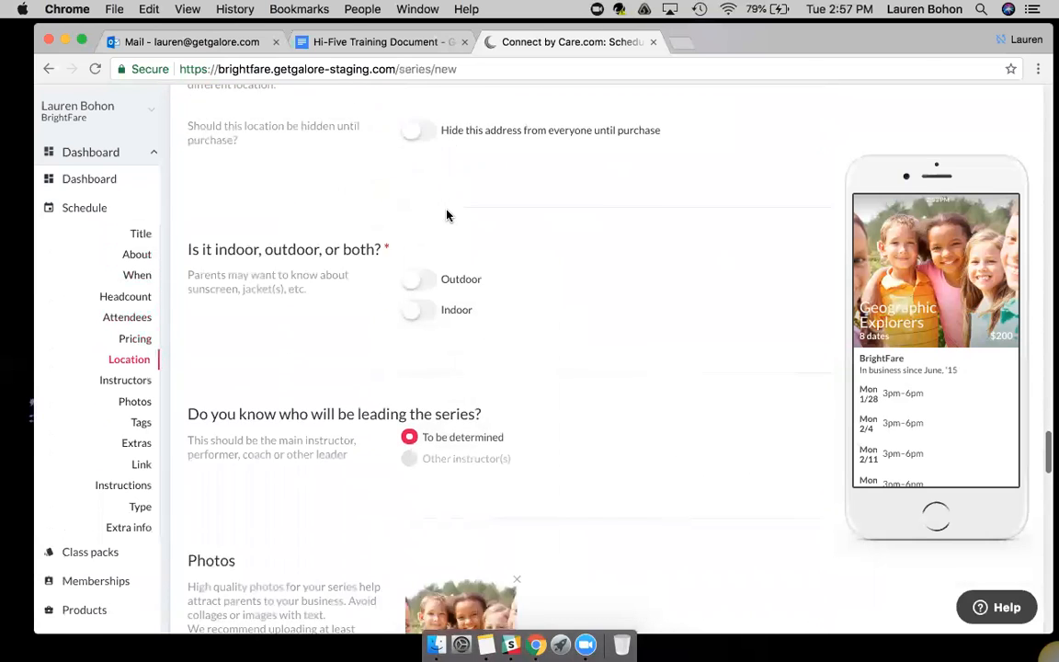
{"action": "left_click", "coordinate": [426, 297]}
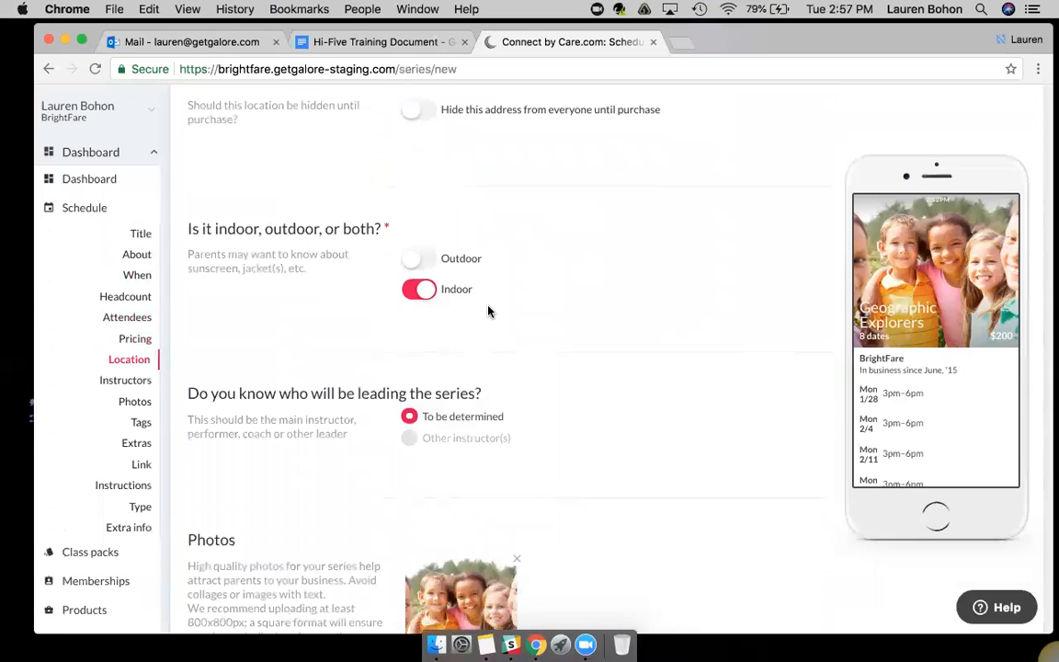
Step: Add the Moana picture from the saved photos to the series
{"action": "scroll", "coordinate": [488, 311], "scroll_direction": "down", "scroll_amount": 4}
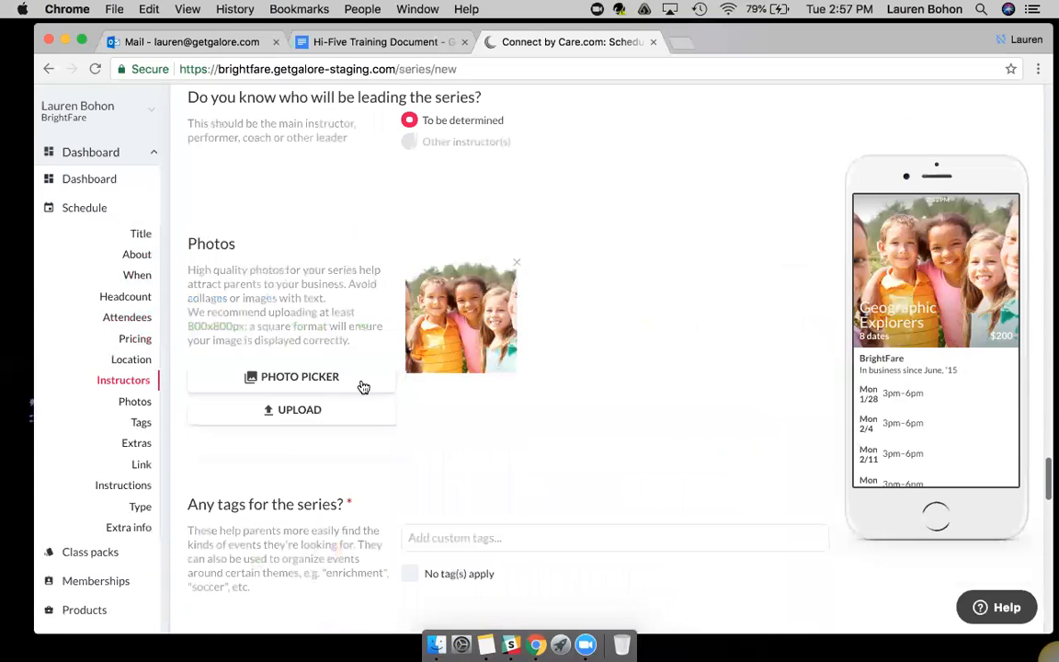
{"action": "left_click", "coordinate": [357, 390]}
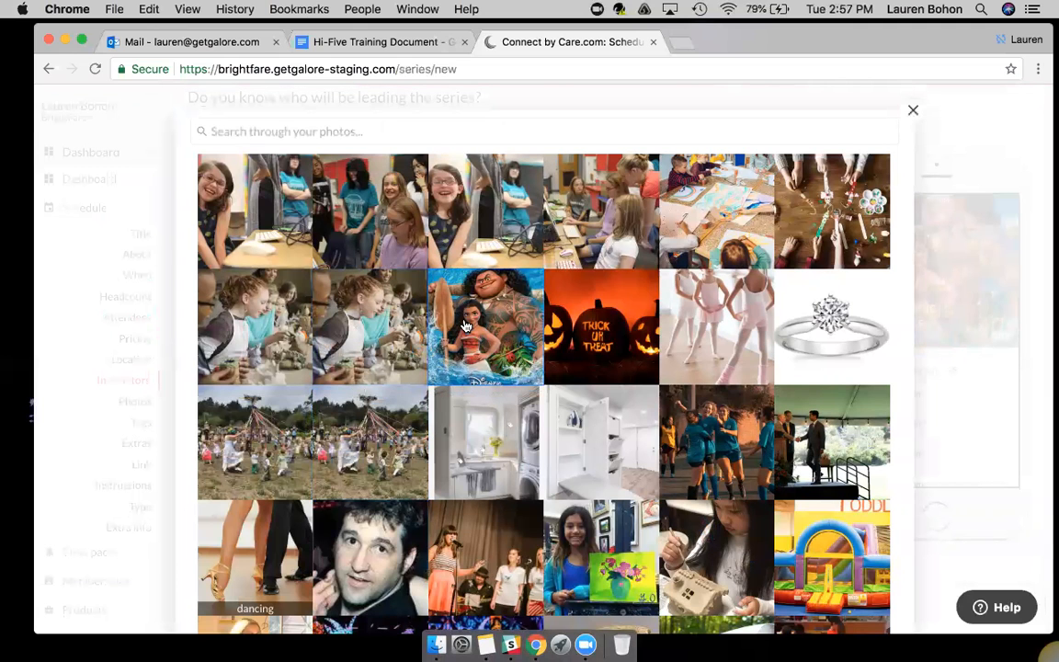
{"action": "scroll", "coordinate": [466, 326], "scroll_direction": "down", "scroll_amount": 1}
{"action": "left_click", "coordinate": [466, 326]}
{"action": "scroll", "coordinate": [466, 326], "scroll_direction": "down", "scroll_amount": 4}
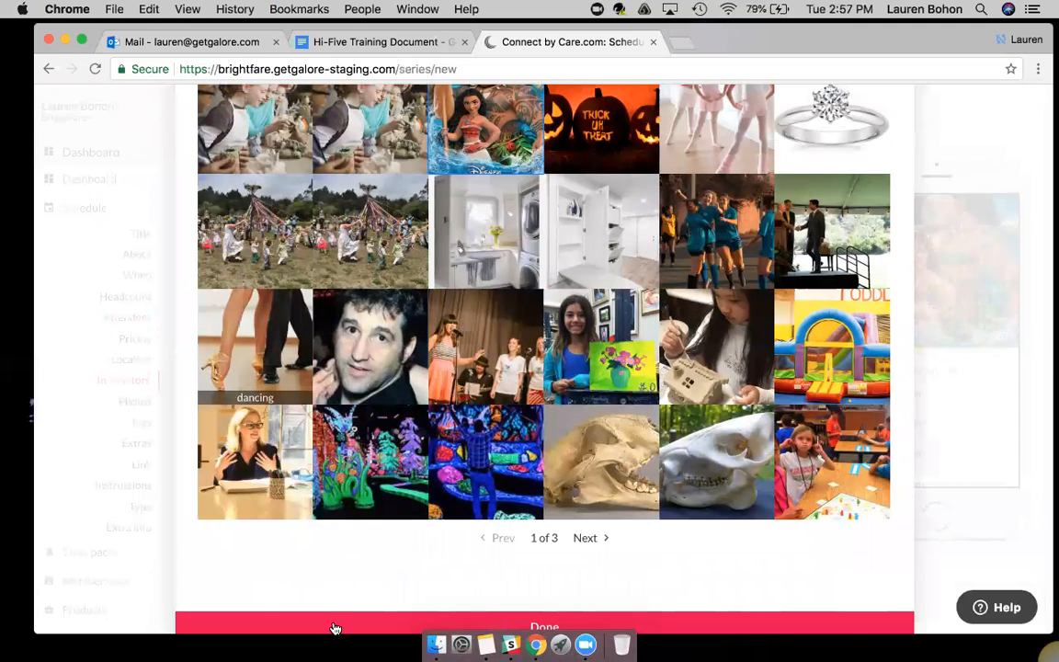
{"action": "left_click", "coordinate": [334, 627]}
Step: Tag the series with the existing tag "storytime"
{"action": "scroll", "coordinate": [400, 414], "scroll_direction": "down", "scroll_amount": 4}
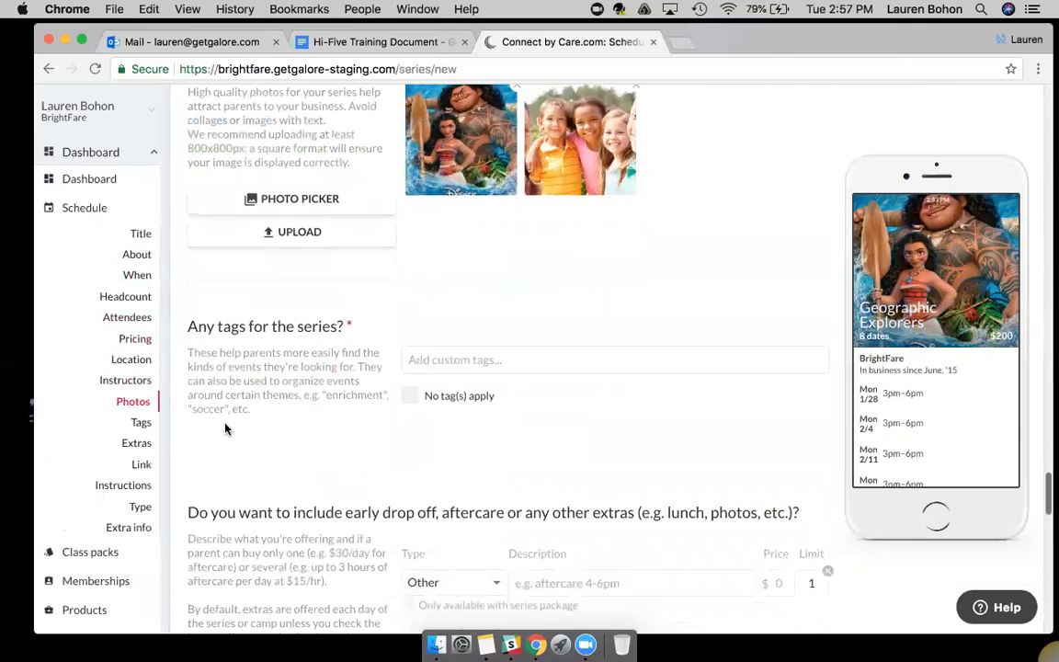
{"action": "left_click", "coordinate": [531, 364]}
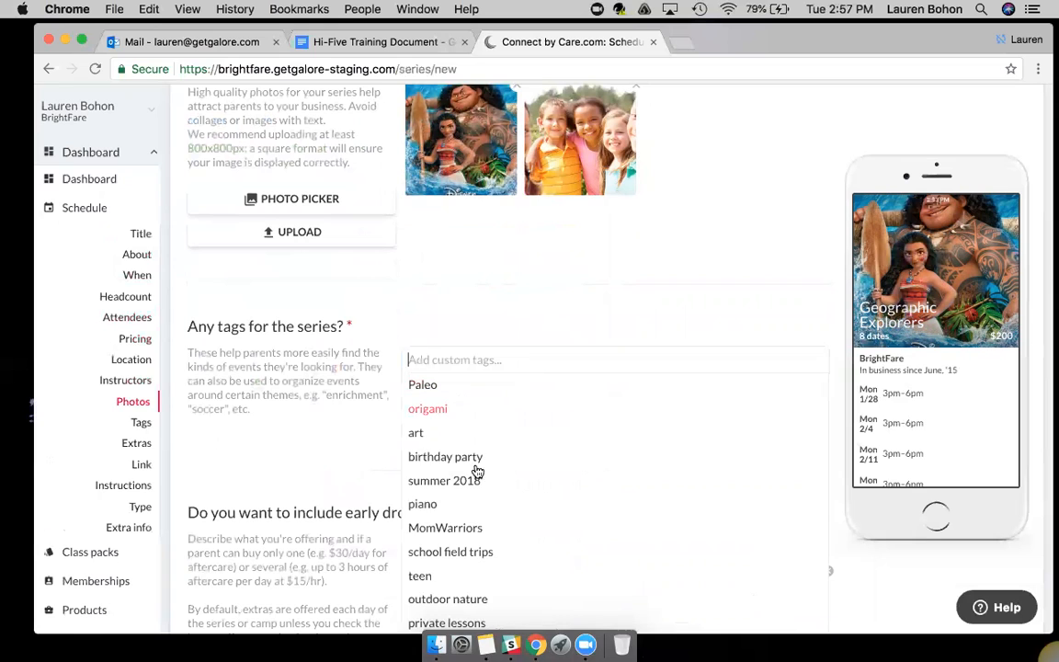
{"action": "scroll", "coordinate": [425, 505], "scroll_direction": "down", "scroll_amount": 5}
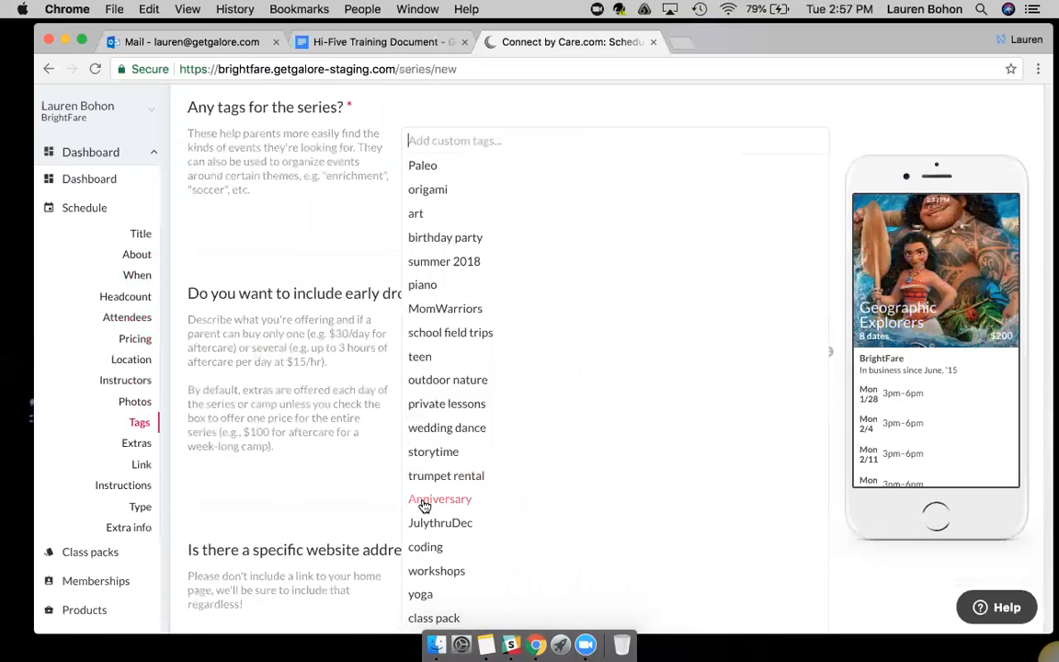
{"action": "left_click", "coordinate": [433, 452]}
{"action": "left_click", "coordinate": [366, 308]}
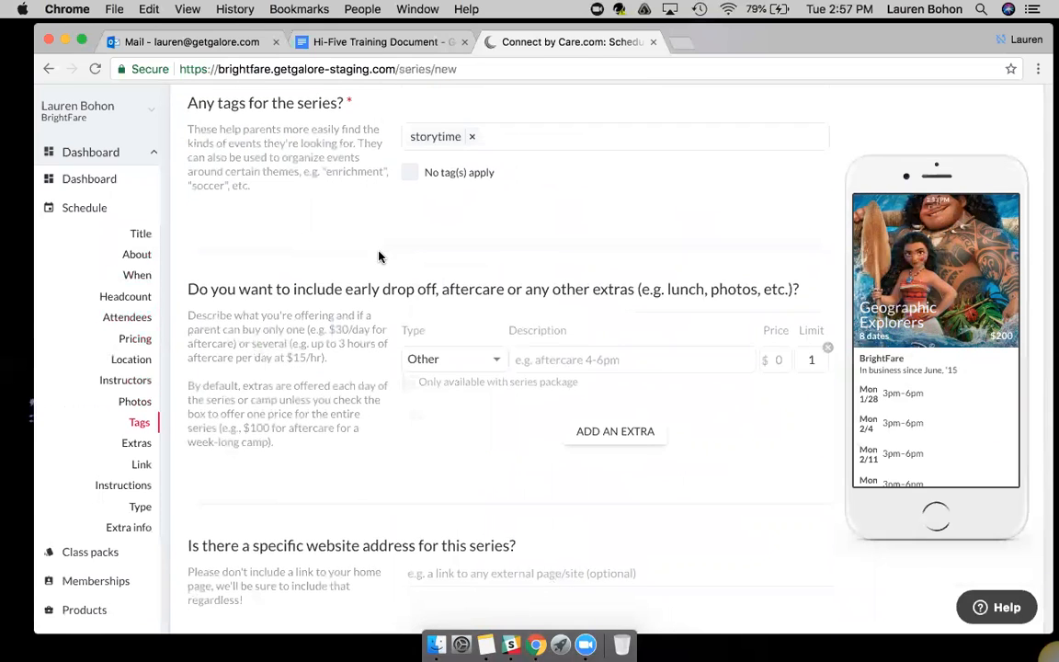
Step: Enter "Don't forget an after school snack!" as the special instructions
{"action": "scroll", "coordinate": [378, 253], "scroll_direction": "down", "scroll_amount": 3}
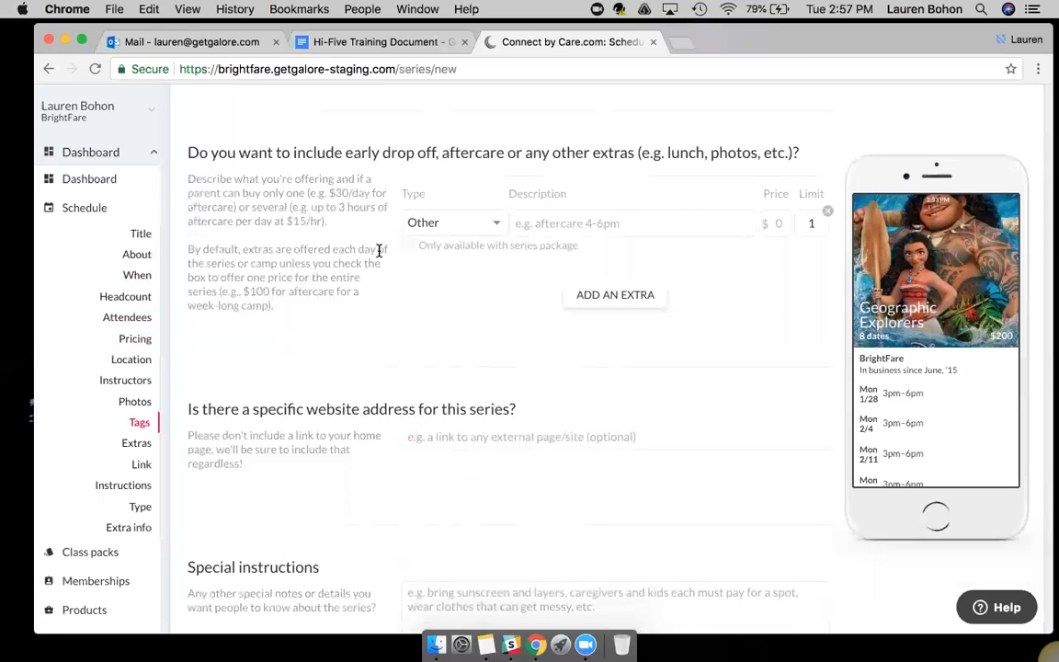
{"action": "scroll", "coordinate": [378, 253], "scroll_direction": "up", "scroll_amount": 3}
{"action": "scroll", "coordinate": [378, 257], "scroll_direction": "down", "scroll_amount": 3}
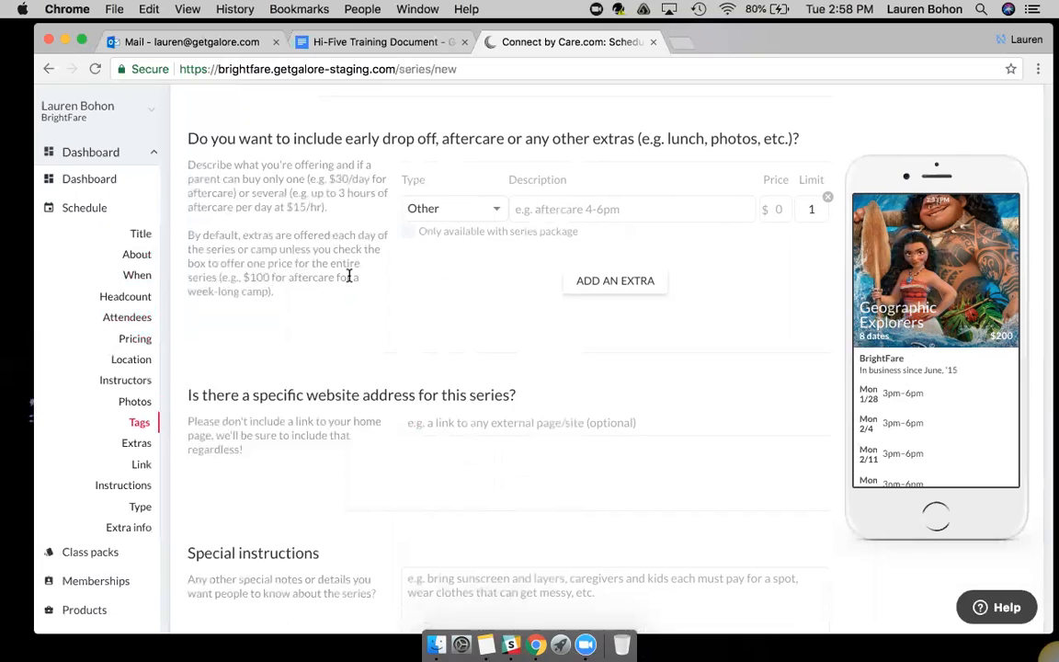
{"action": "scroll", "coordinate": [350, 280], "scroll_direction": "down", "scroll_amount": 2}
{"action": "scroll", "coordinate": [337, 426], "scroll_direction": "down", "scroll_amount": 3}
{"action": "left_click", "coordinate": [473, 429]}
{"action": "type", "text": "Don'"}
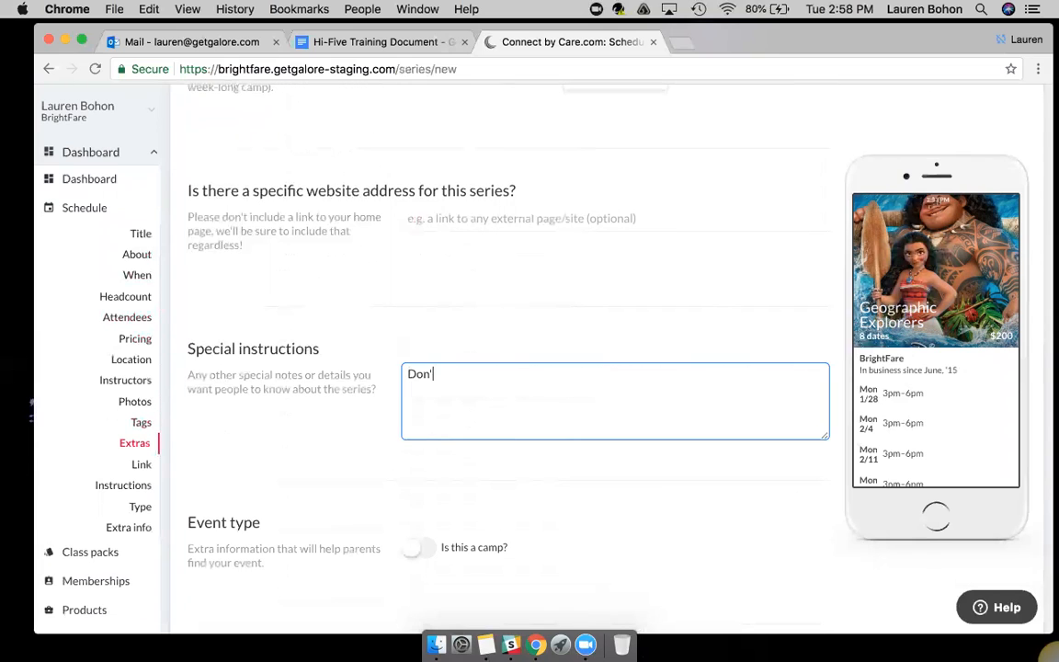
{"action": "type", "text": "t forget an after school snack!"}
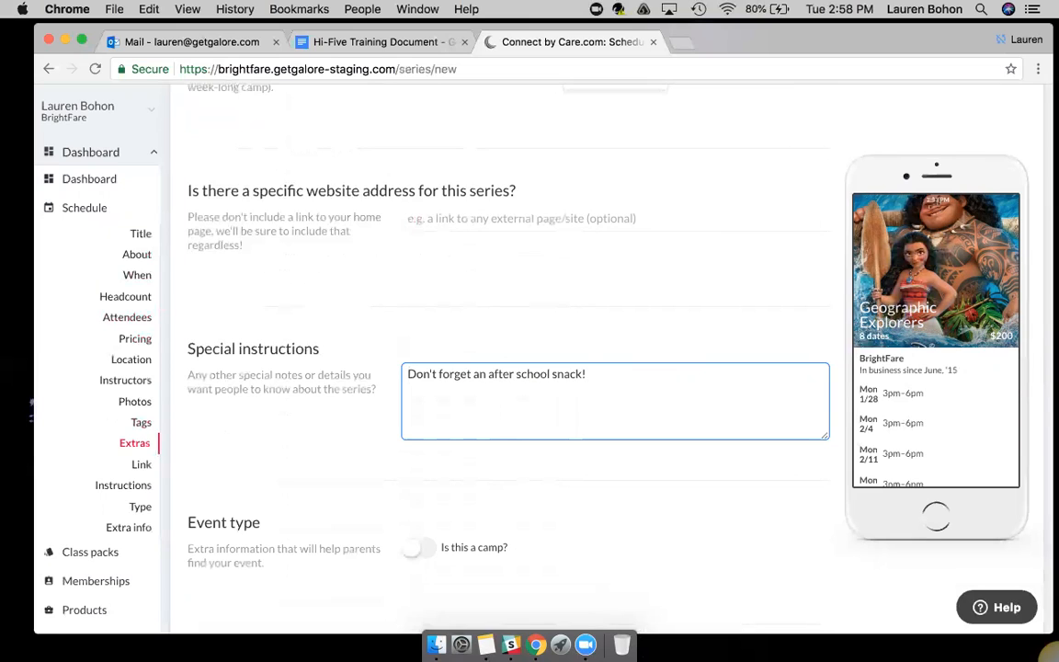
Step: Replace the special instructions with "Bring clothes that you don't mind getting dirty."
{"action": "triple_click", "coordinate": [571, 367]}
{"action": "key", "text": "BackSpace"}
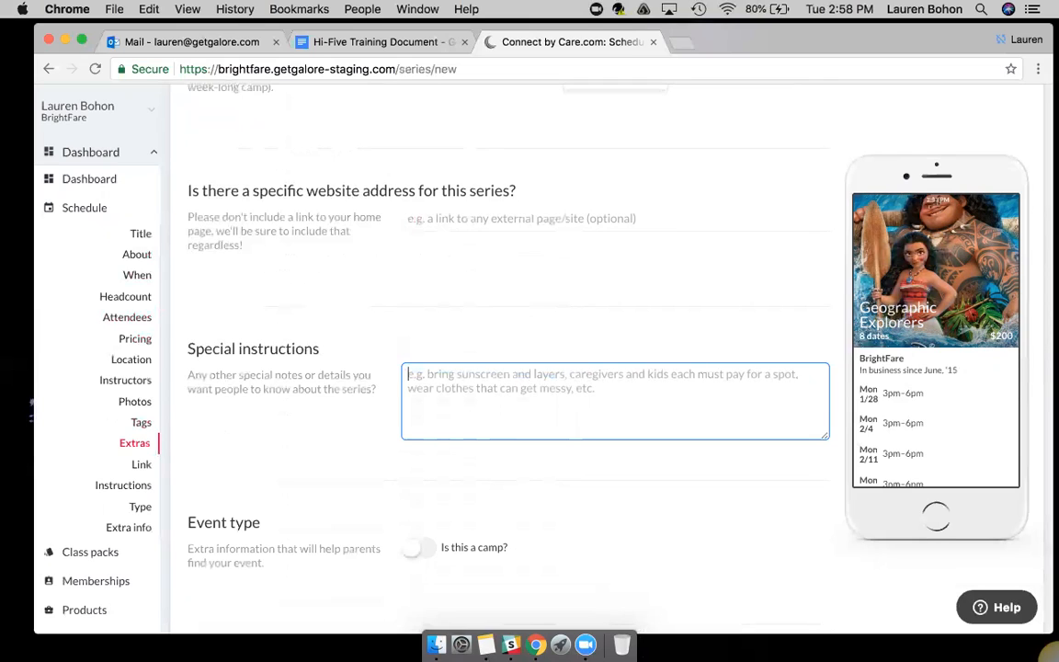
{"action": "type", "text": "Bring clothes that you don't mind getting dirty."}
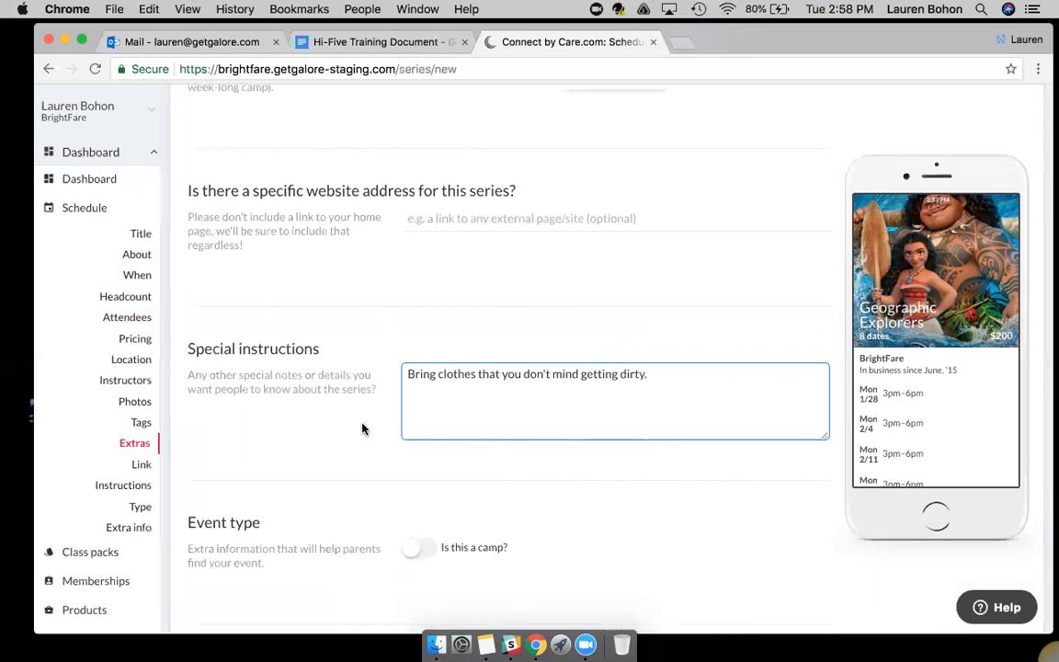
Step: Add the completed series to the schedule and close its form
{"action": "scroll", "coordinate": [362, 429], "scroll_direction": "down", "scroll_amount": 1}
{"action": "scroll", "coordinate": [362, 429], "scroll_direction": "down", "scroll_amount": 10}
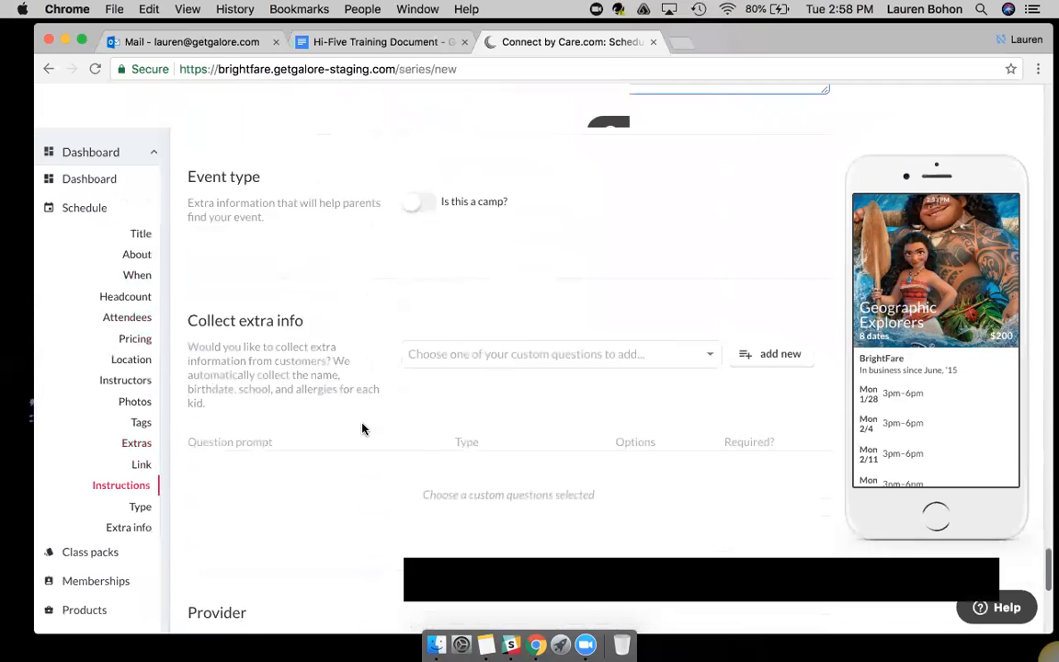
{"action": "scroll", "coordinate": [363, 429], "scroll_direction": "down", "scroll_amount": 5}
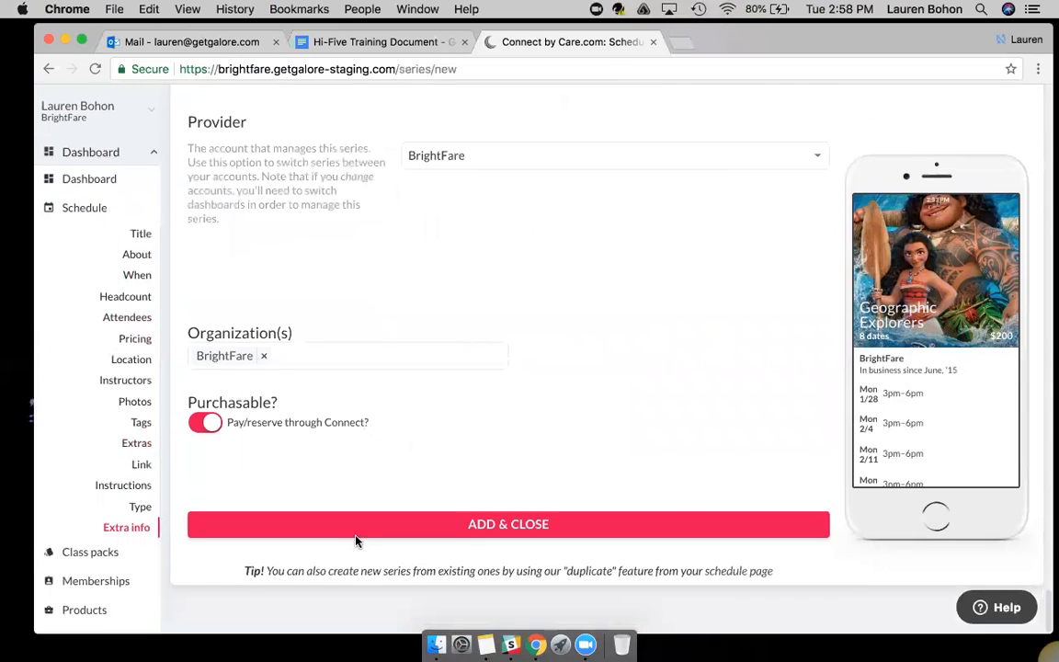
{"action": "left_click", "coordinate": [358, 530]}
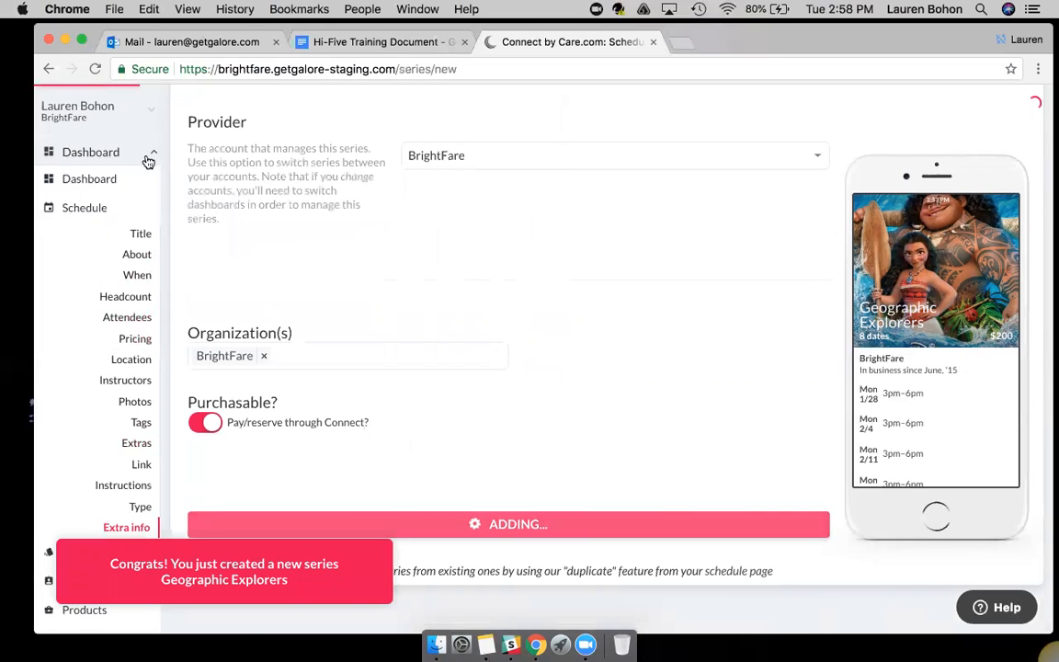
Step: Search the schedule for "geogra" to find the new series
{"action": "type", "text": "geor"}
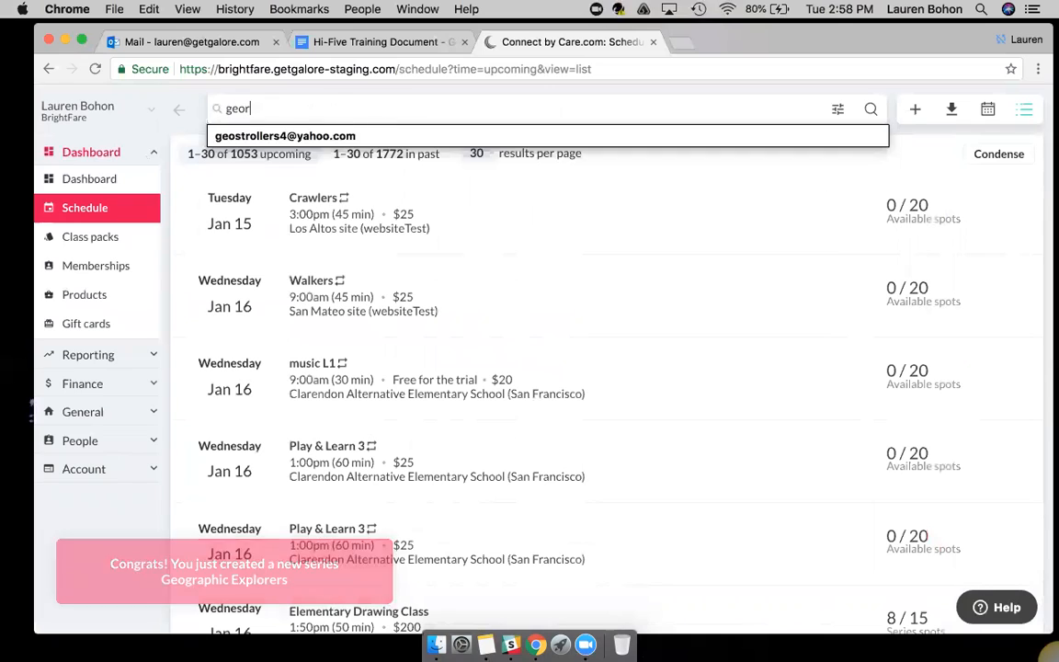
{"action": "key", "text": "BackSpace"}
{"action": "type", "text": "gr"}
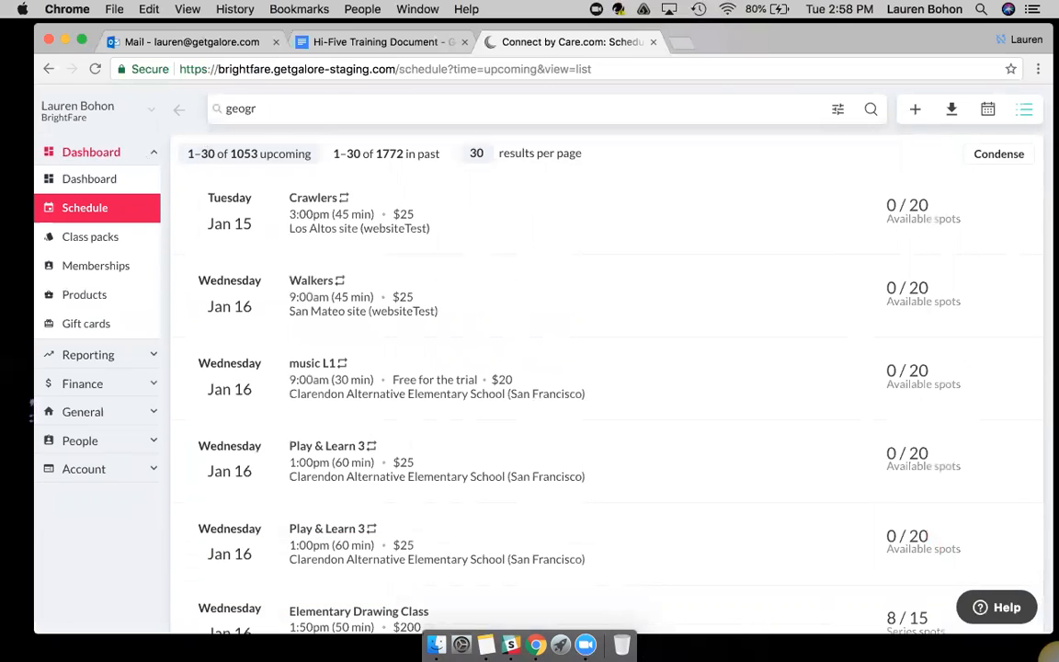
{"action": "type", "text": "a"}
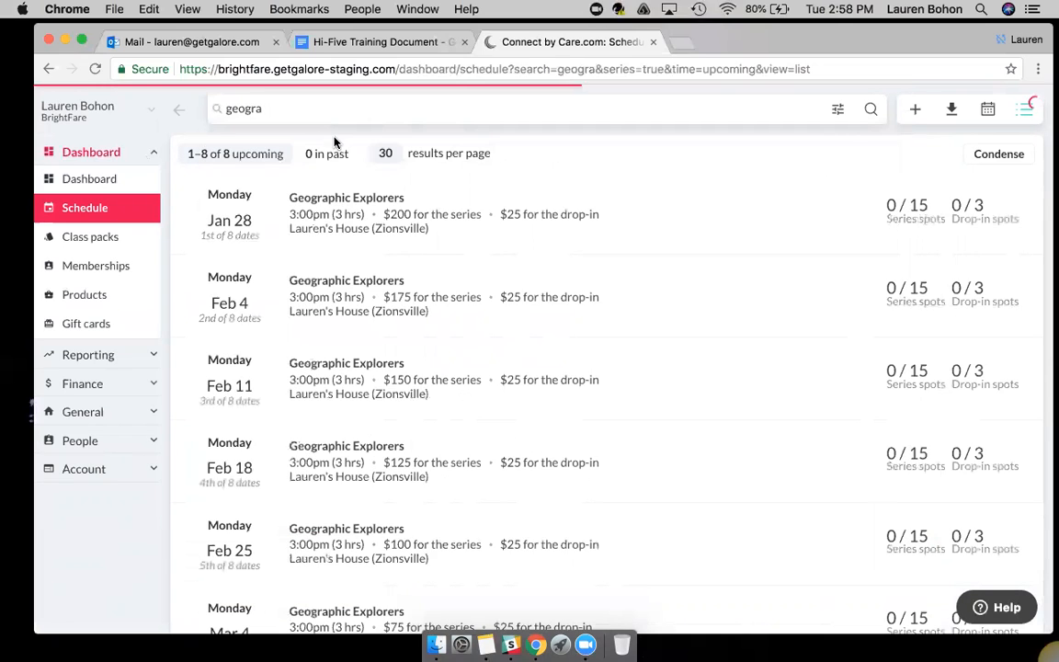